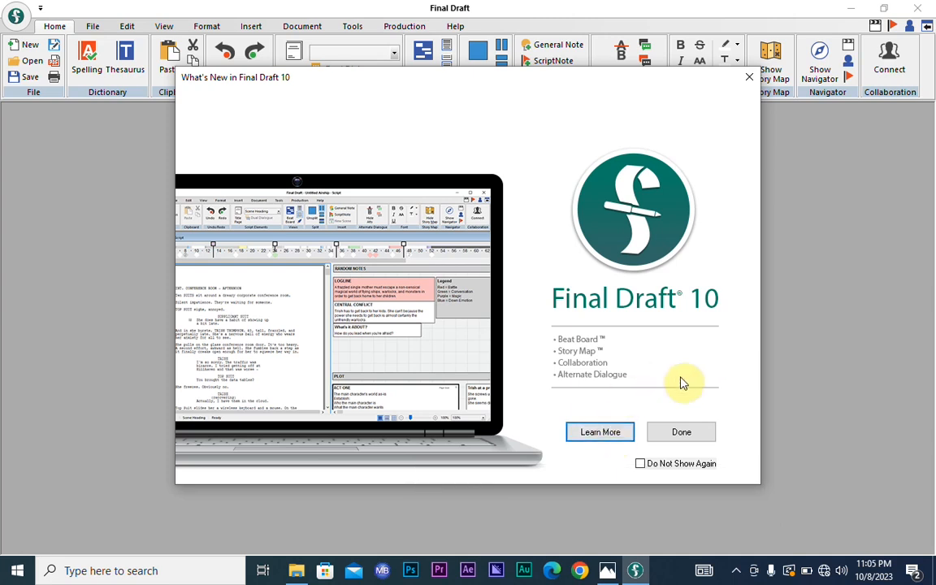
- Close the welcome window, step through SLIM BULLET scenes 4, 3 and 2, and show ScriptNotes
left_click(681, 434)
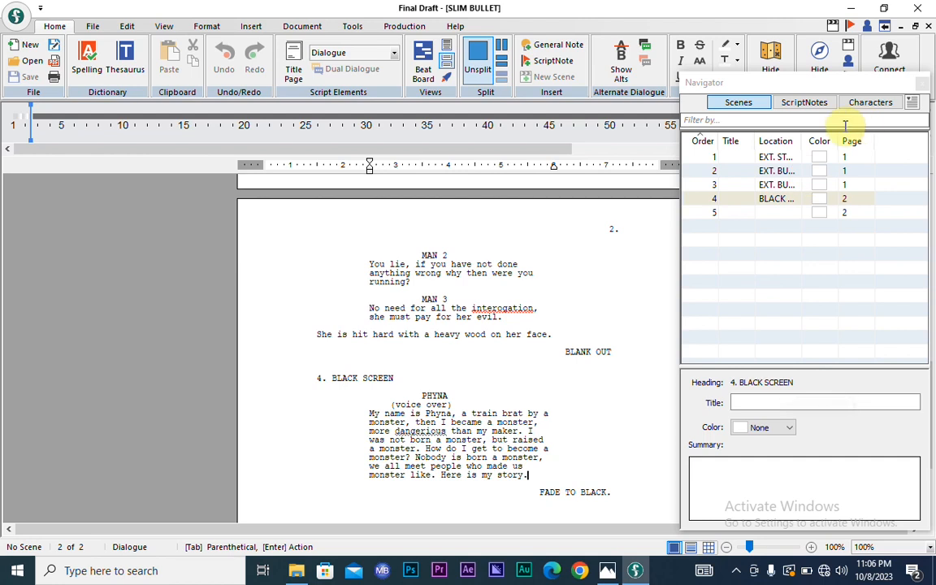
left_click(736, 202)
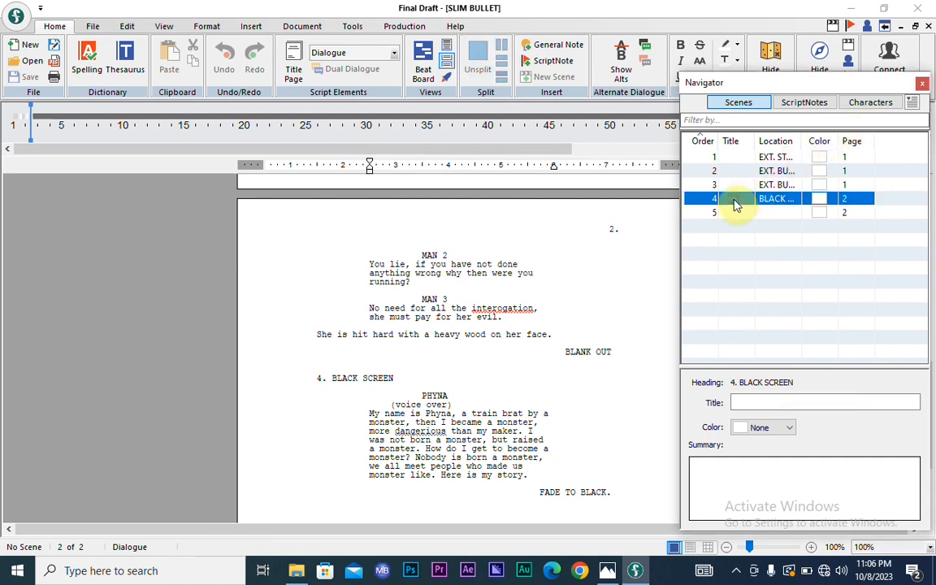
left_click(734, 190)
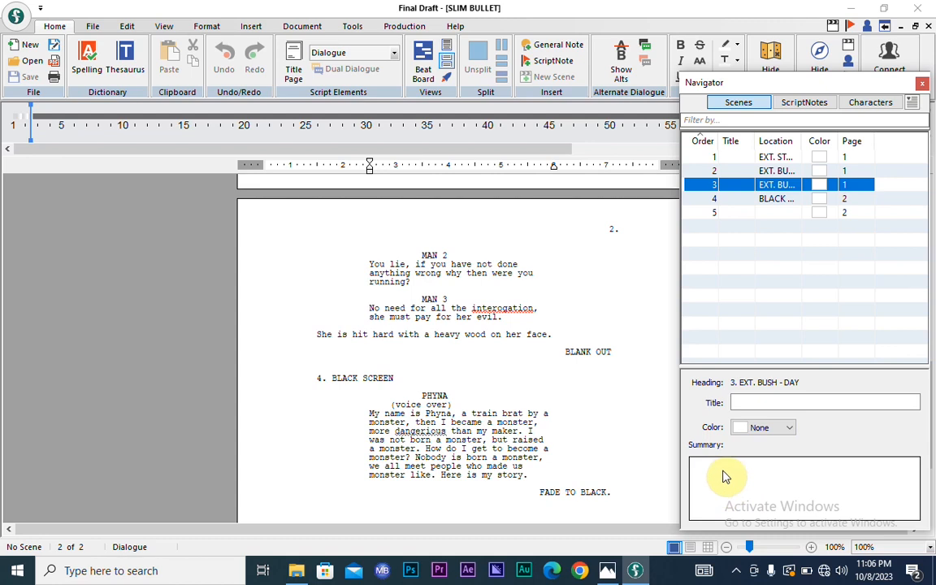
left_click(769, 173)
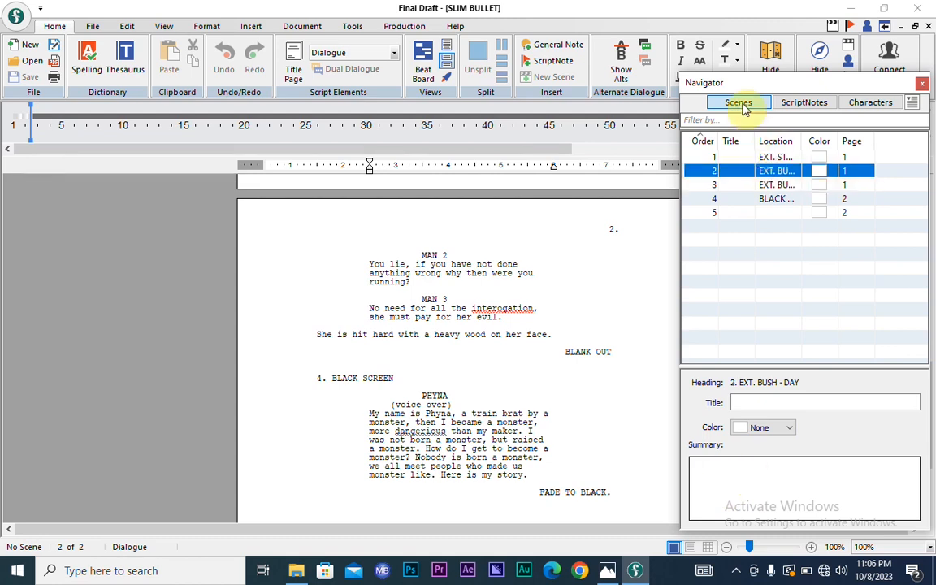
left_click(805, 103)
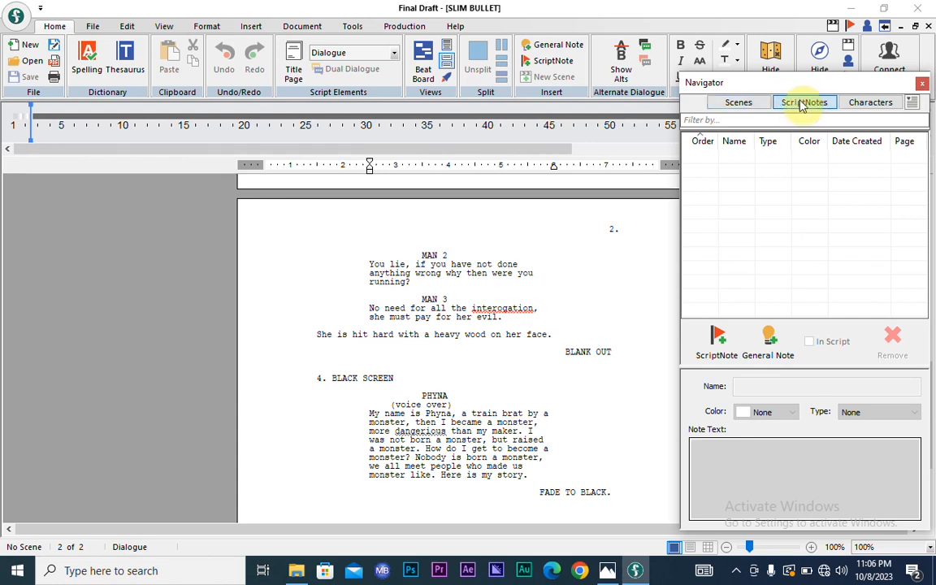
- Check each scene's characters on the Navigator's Characters tab, then return to the Scenes list
left_click(868, 106)
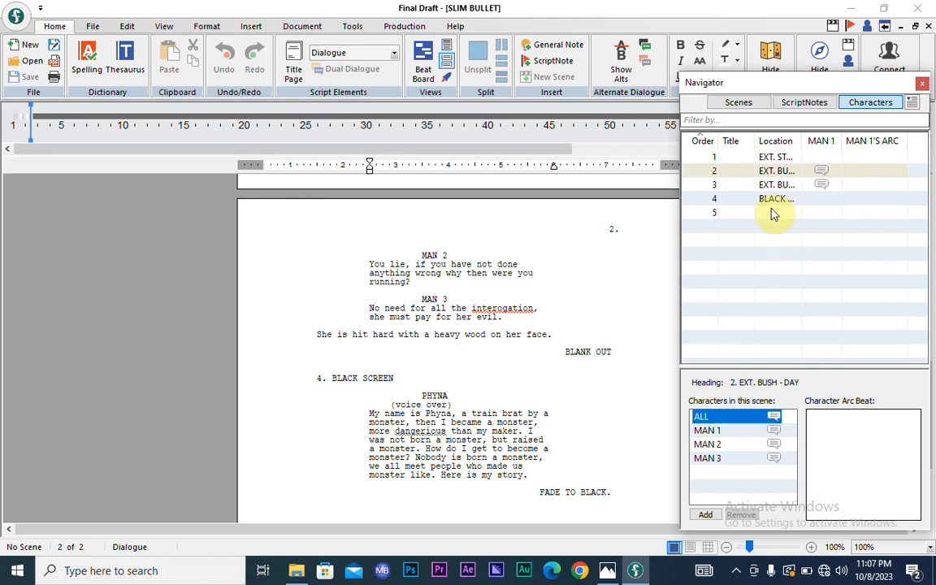
left_click(736, 104)
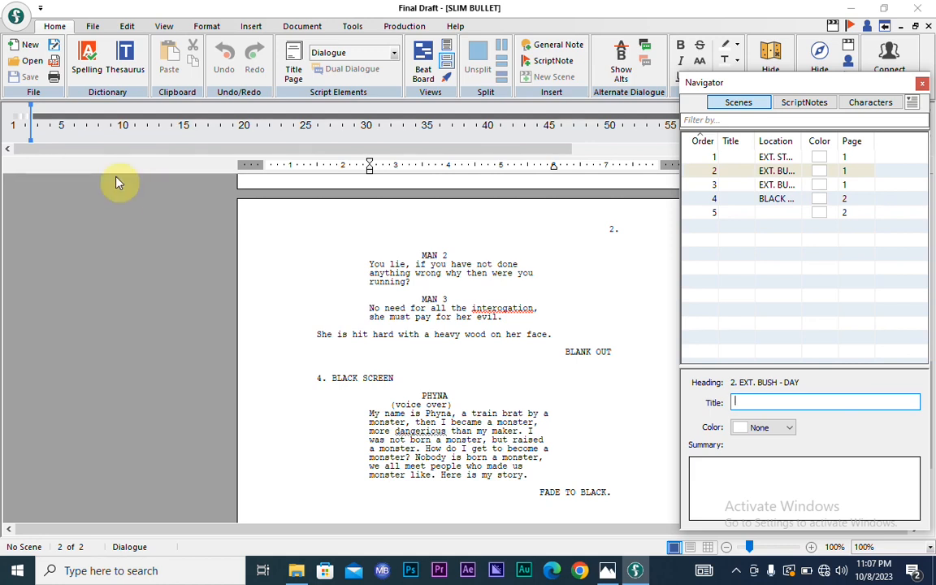
- Create a new blank screenplay and move its window aside to reveal SLIM BULLET
left_click(18, 48)
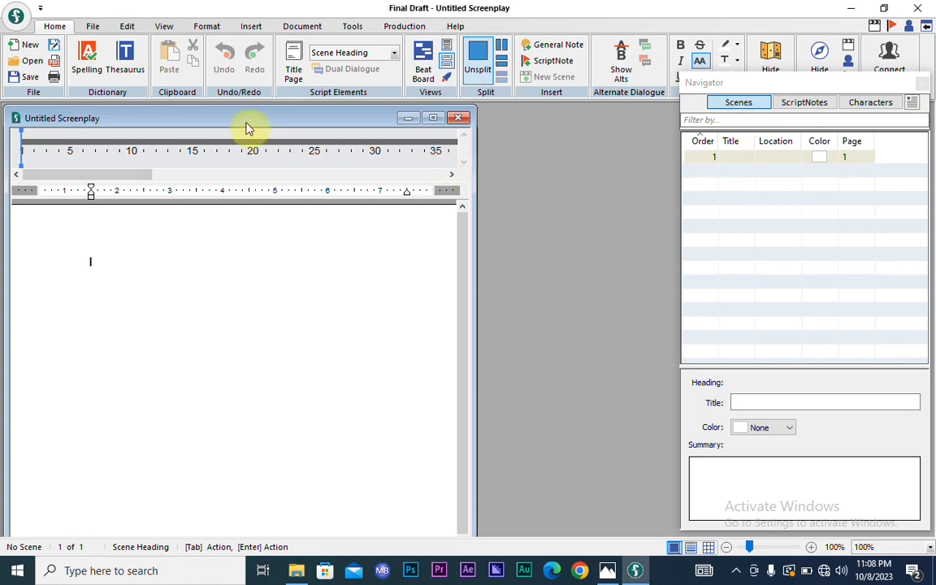
left_click(199, 124)
left_click_drag(202, 127, 382, 126)
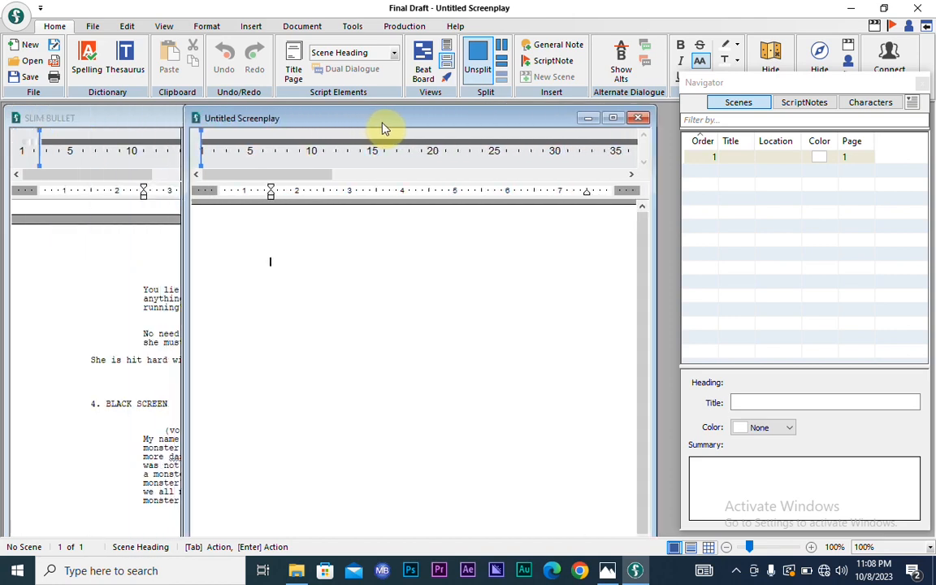
- Bring SLIM BULLET to the front and close its window
left_click(148, 127)
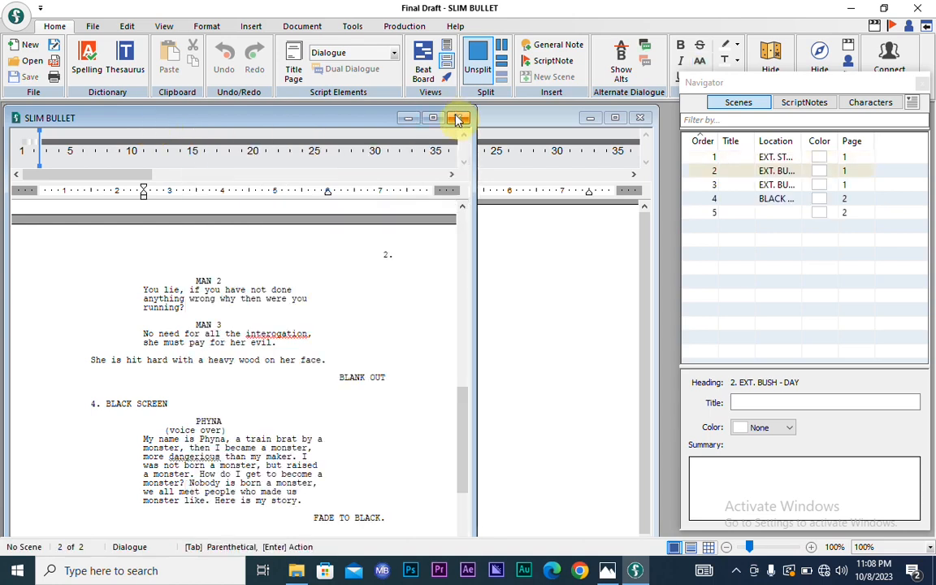
left_click(507, 120)
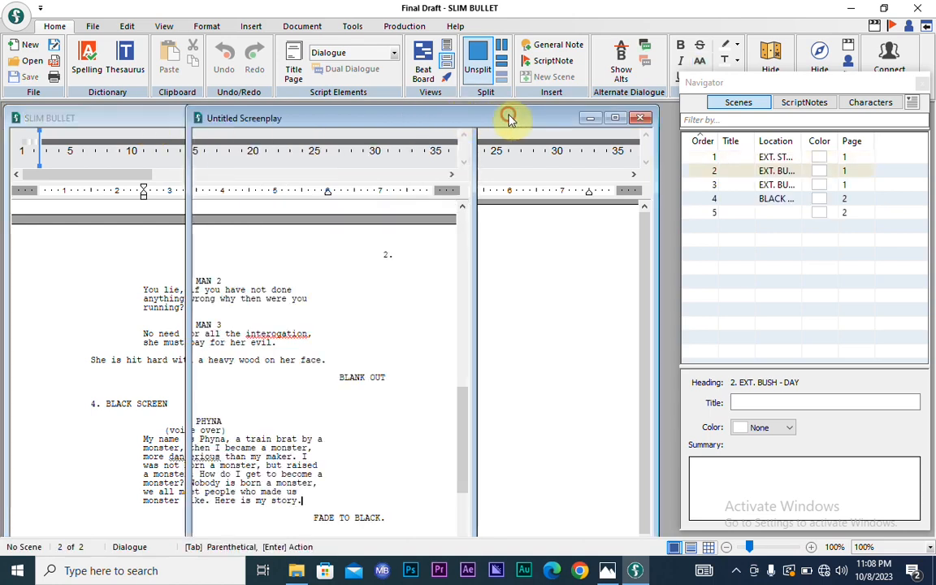
left_click(85, 125)
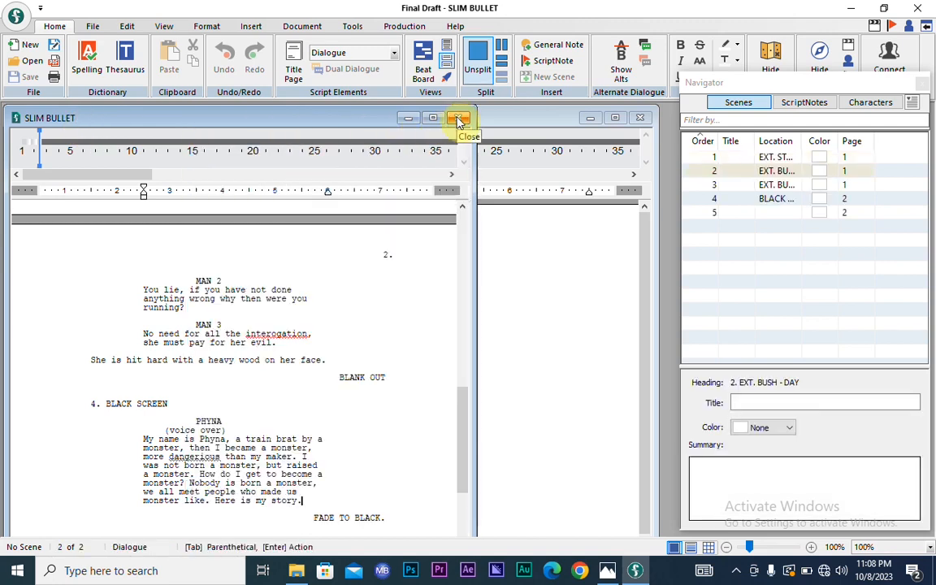
left_click(459, 120)
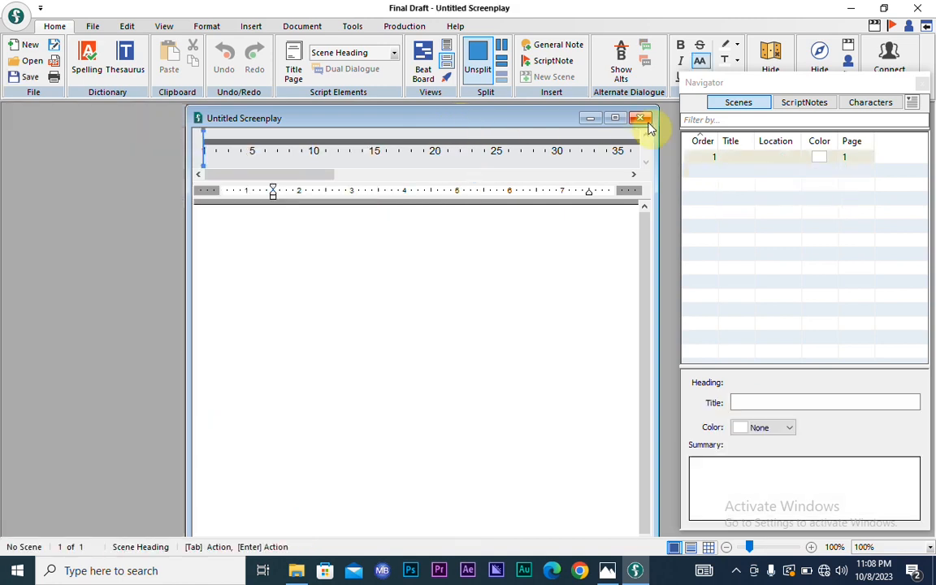
- Maximize the Untitled Screenplay window and undock the Navigator into a floating panel
left_click(613, 120)
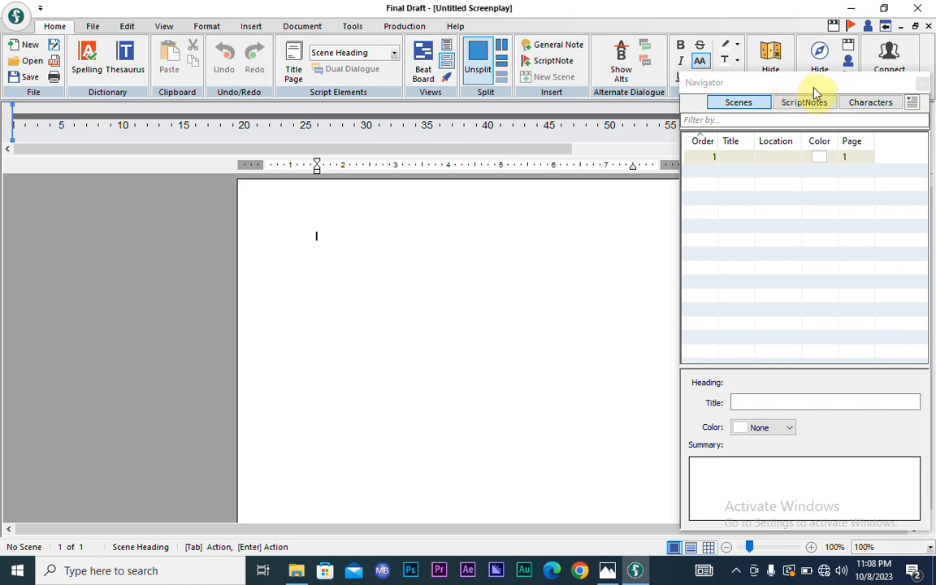
left_click_drag(818, 92, 830, 121)
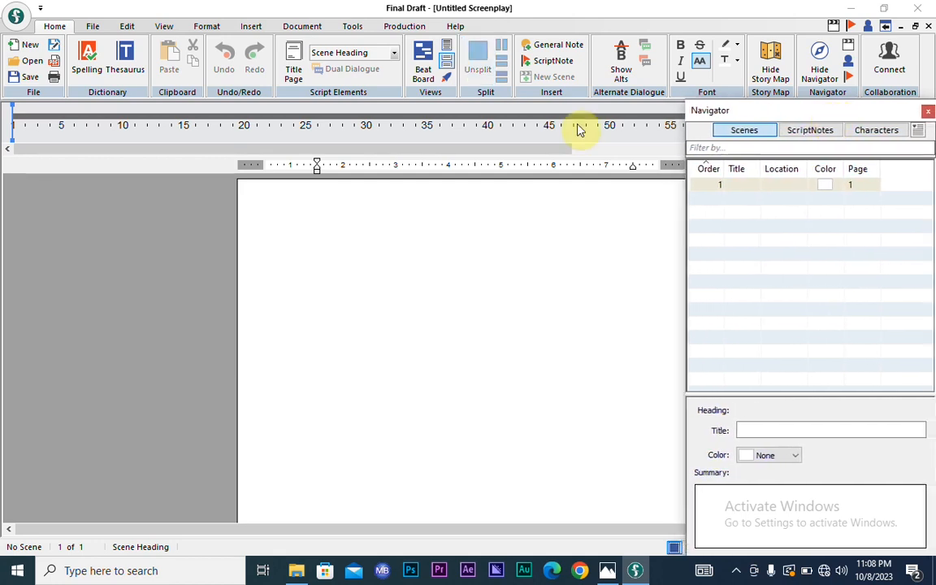
left_click(272, 242)
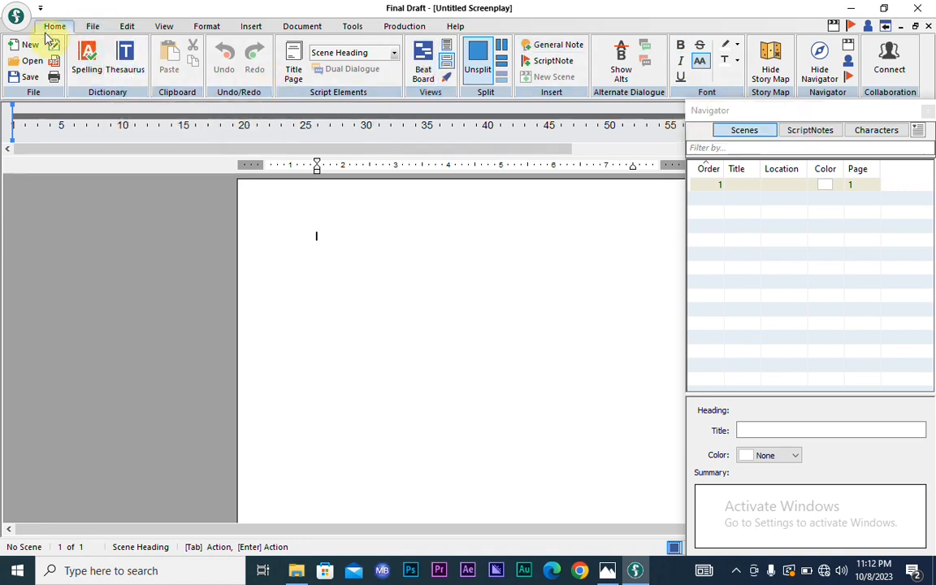
left_click(94, 27)
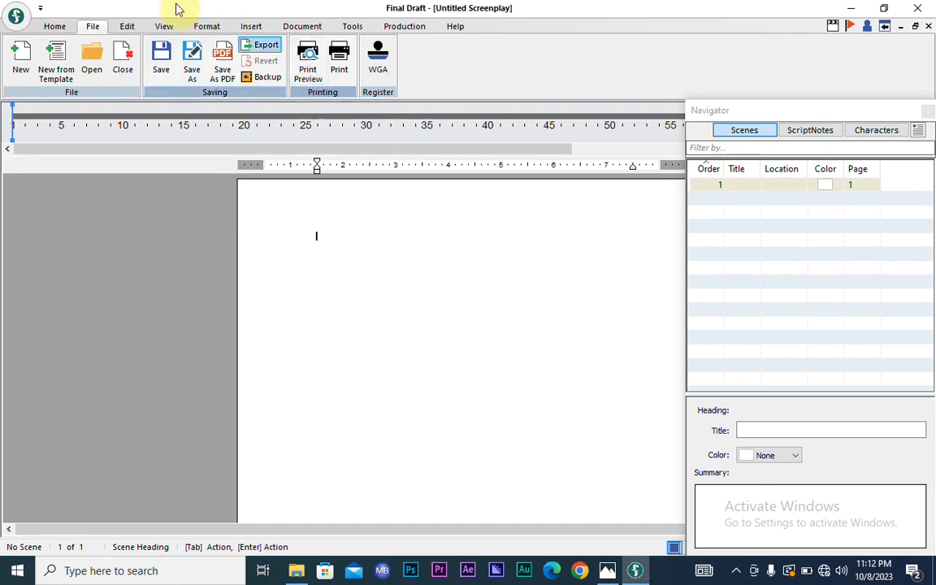
left_click(126, 27)
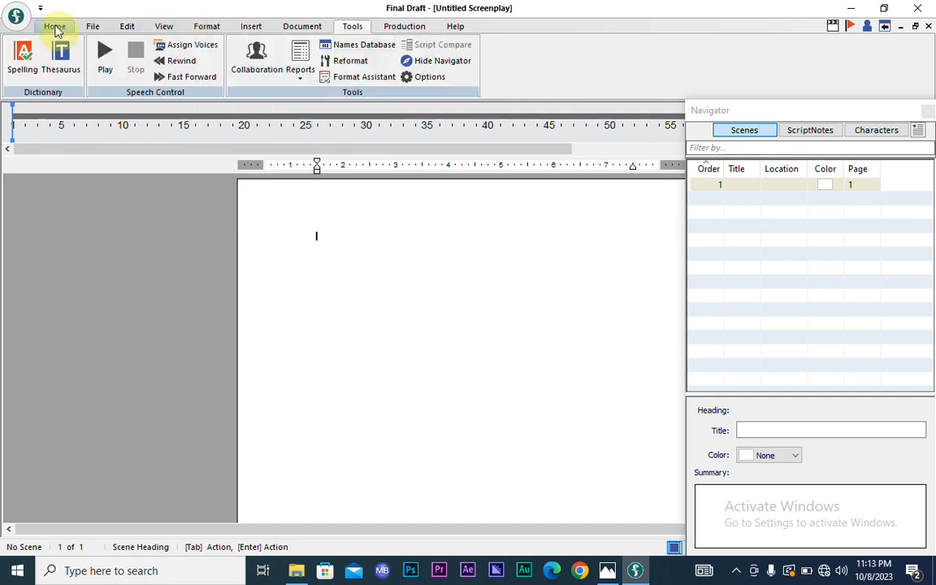
left_click(56, 27)
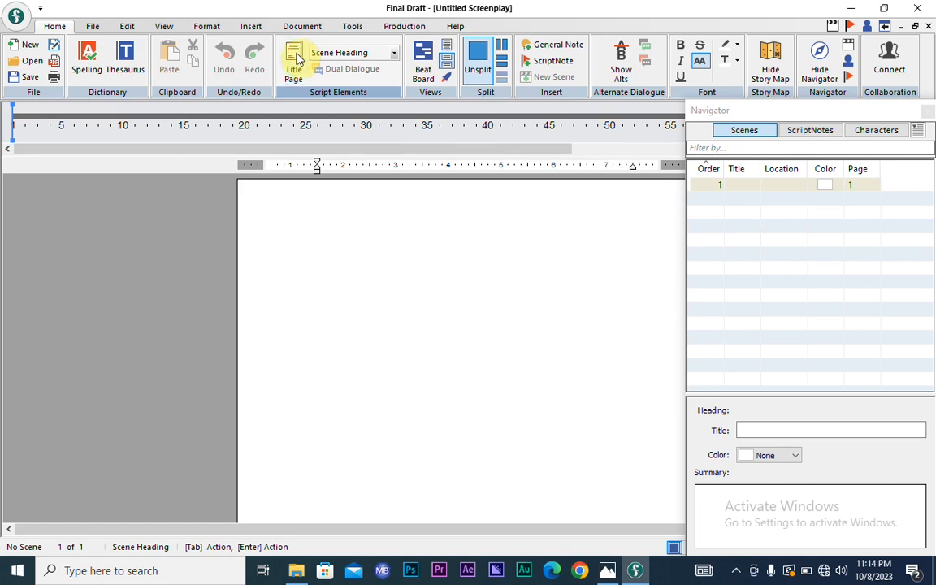
- On the title page, replace the SCRIPT TITLE placeholder with 'BLOOD BIBLE'
left_click(295, 61)
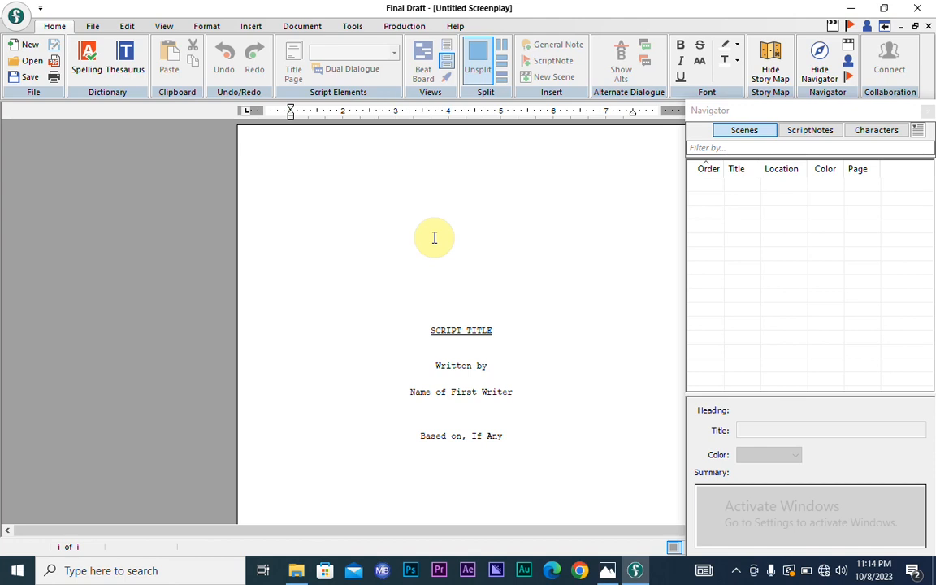
left_click(497, 330)
key("BackSpace")
key("BackSpace")
key("BackSpace")
key("BackSpace")
key("BackSpace")
key("BackSpace")
key("BackSpace")
key("BackSpace")
key("BackSpace")
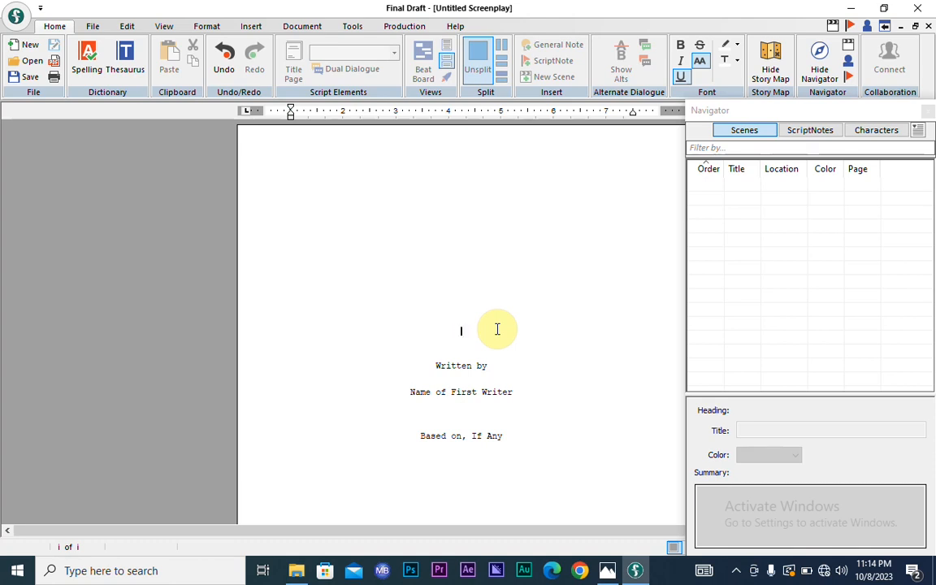
type("BLOOD BIBLE")
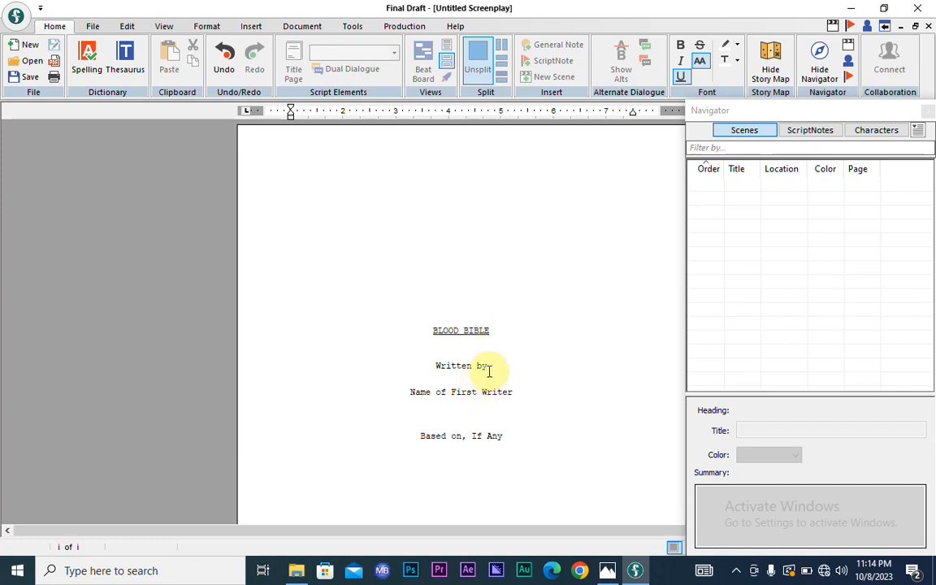
- Replace the placeholder writer name under 'Written by' with the author's name
left_click(516, 392)
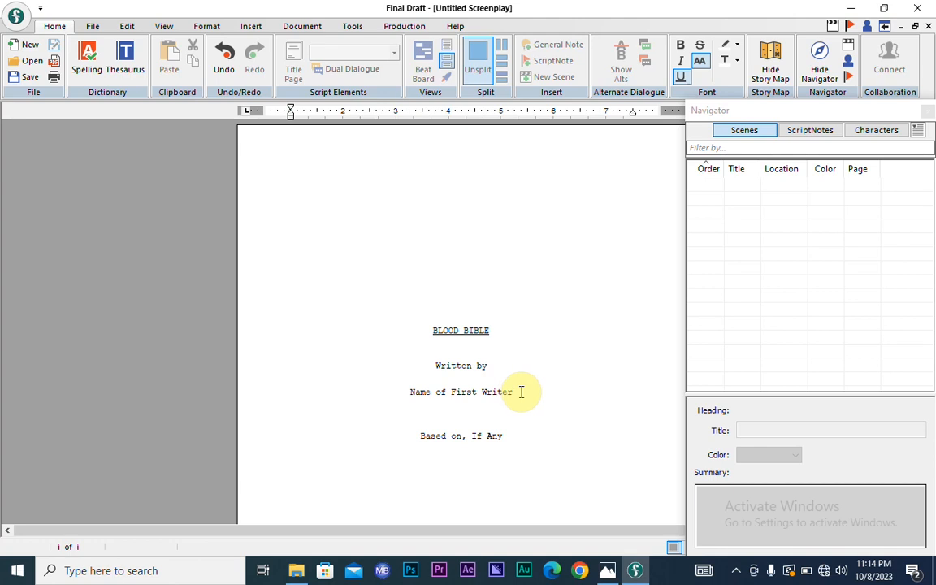
key("BackSpace")
key("BackSpace")
key("BackSpace")
key("BackSpace")
key("BackSpace")
key("BackSpace")
key("BackSpace")
key("BackSpace")
key("BackSpace")
key("BackSpace")
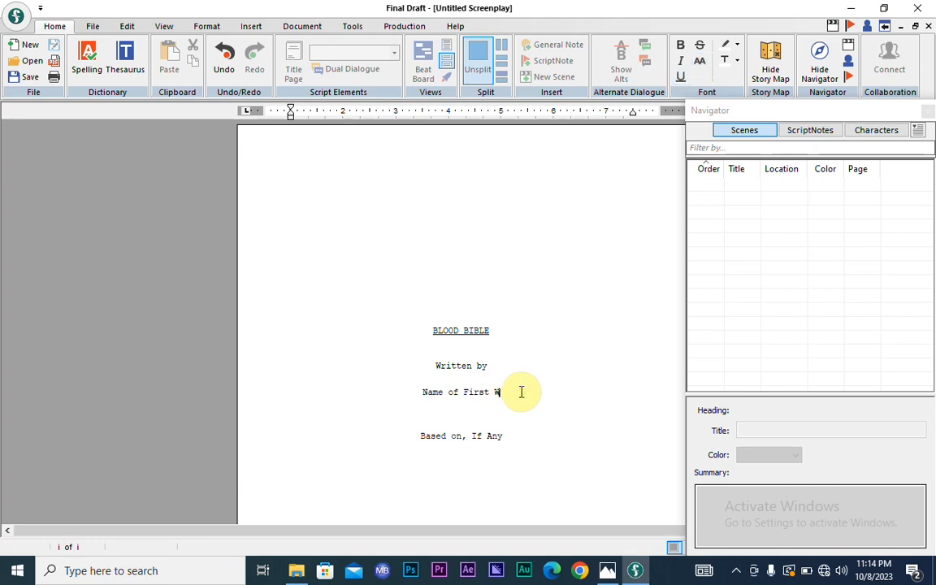
key("BackSpace")
key("BackSpace")
key("BackSpace")
key("BackSpace")
key("BackSpace")
key("BackSpace")
key("BackSpace")
key("BackSpace")
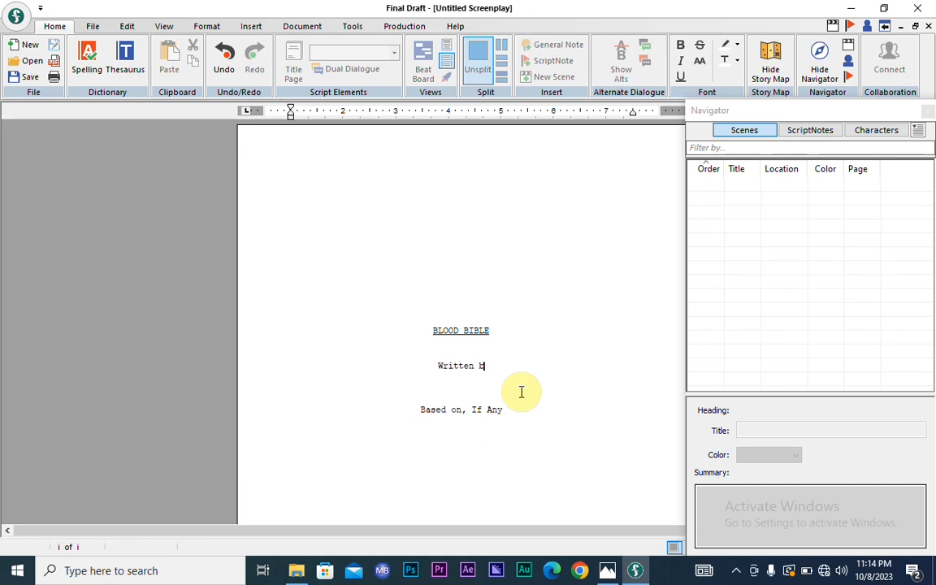
key("Return")
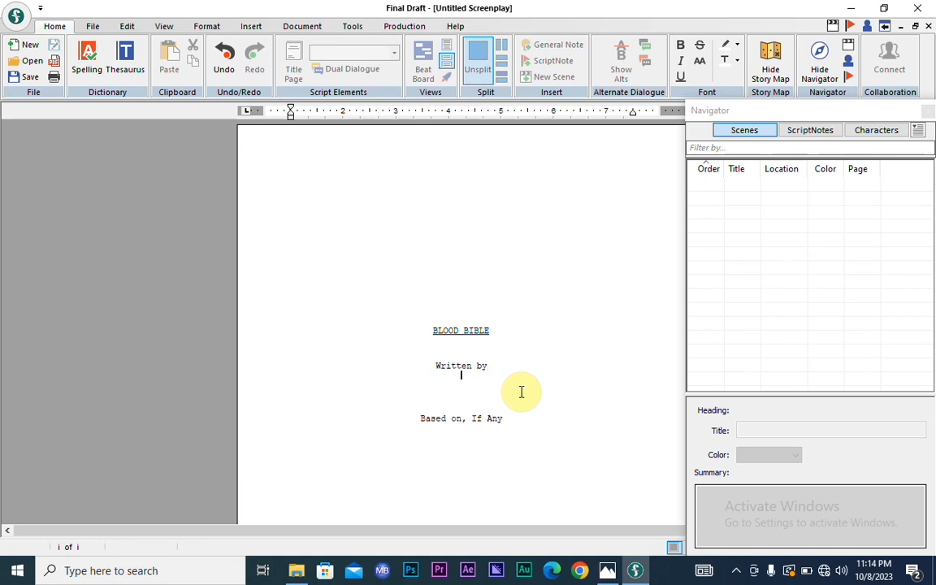
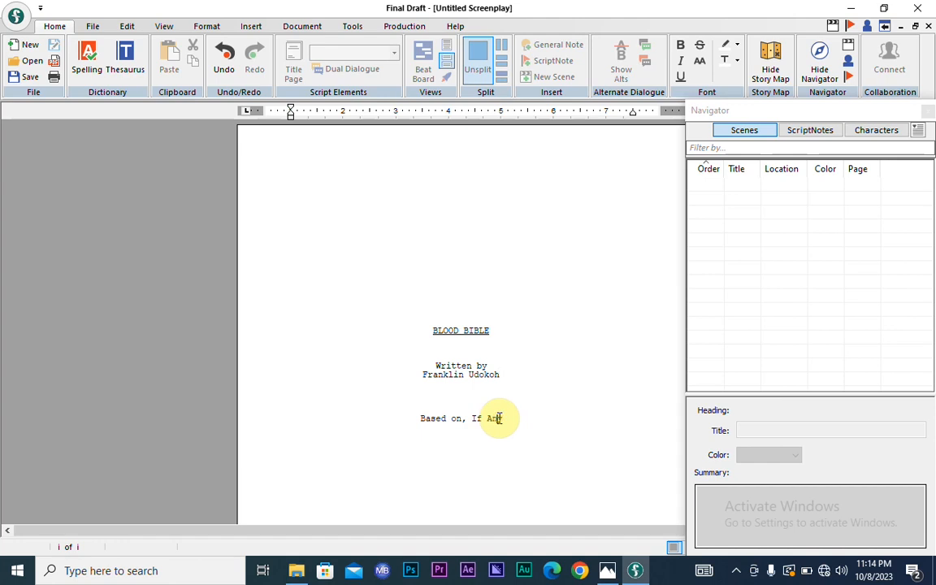
- Replace 'If Any' after 'Based on' with 'Holy Spirit Inspiration'
key("BackSpace")
key("BackSpace")
key("BackSpace")
key("BackSpace")
key("BackSpace")
key("BackSpace")
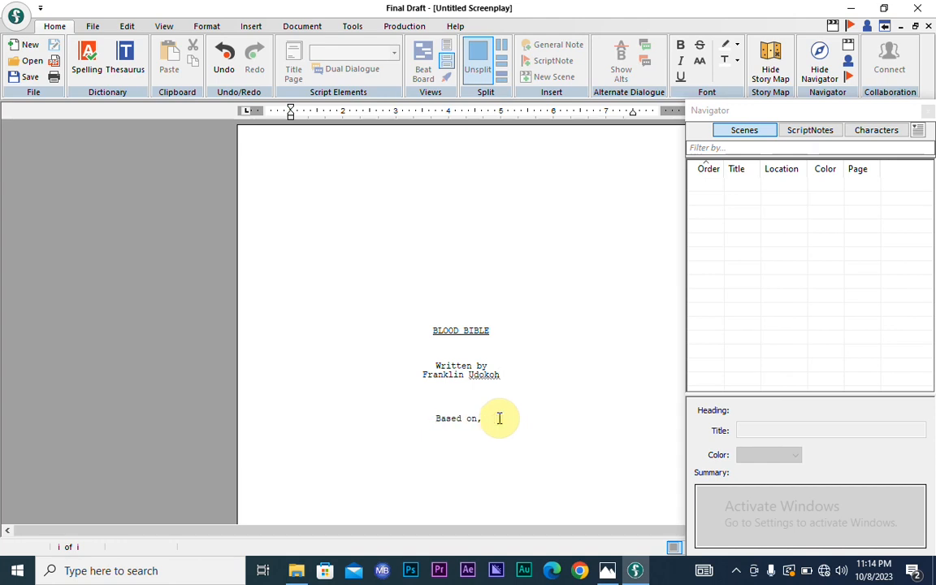
type("Holy Spirit Inspirti")
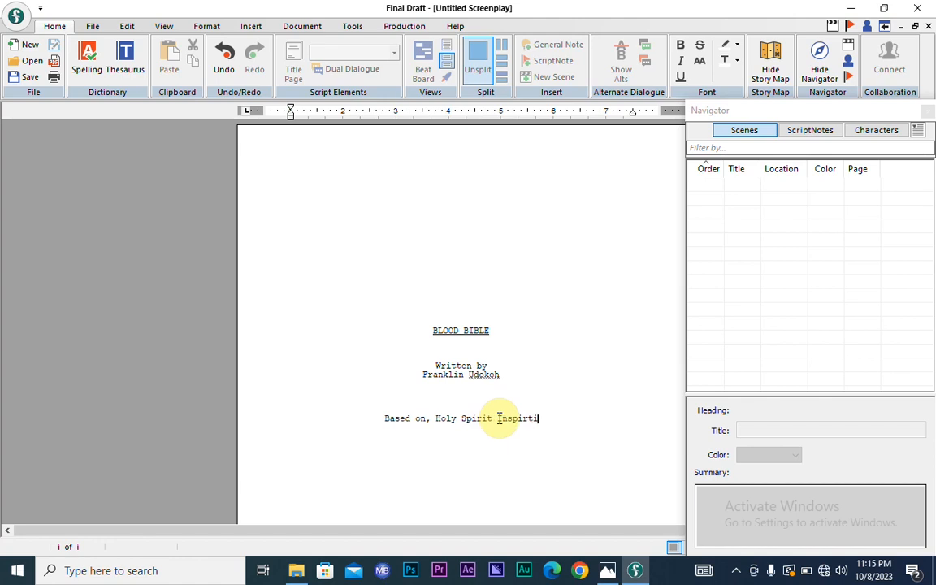
key("BackSpace")
key("BackSpace")
type("at")
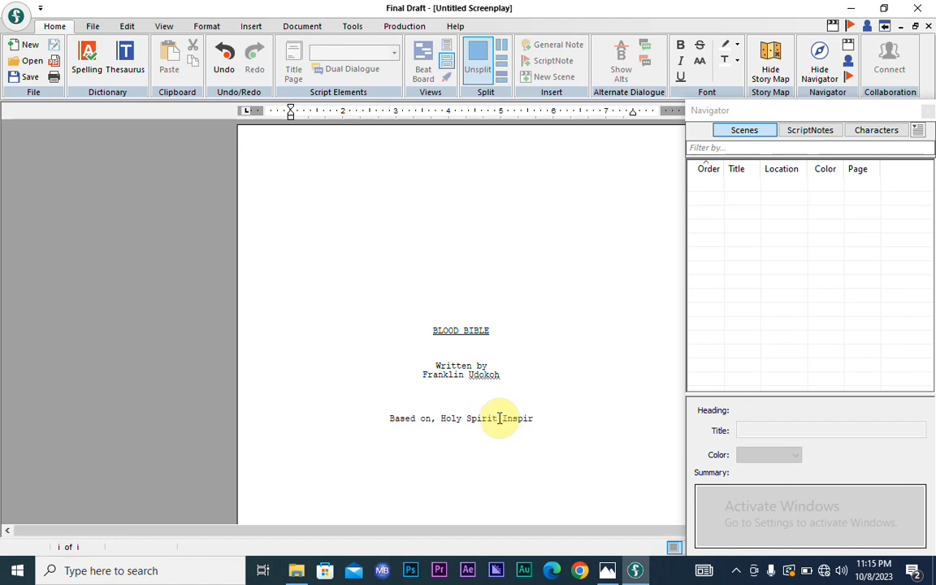
type("ion")
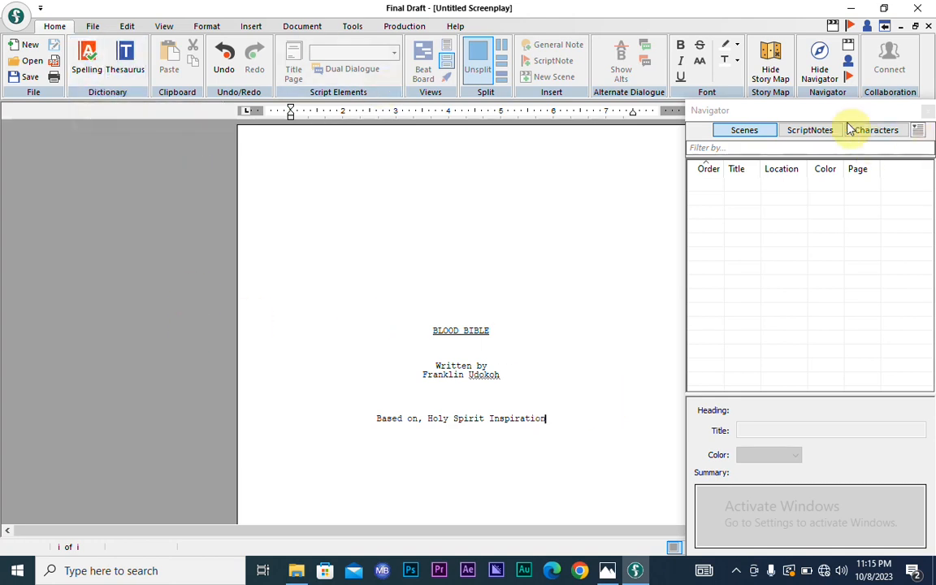
- Move the floating Navigator panel and bring the title page's Address block into view
left_click(549, 171)
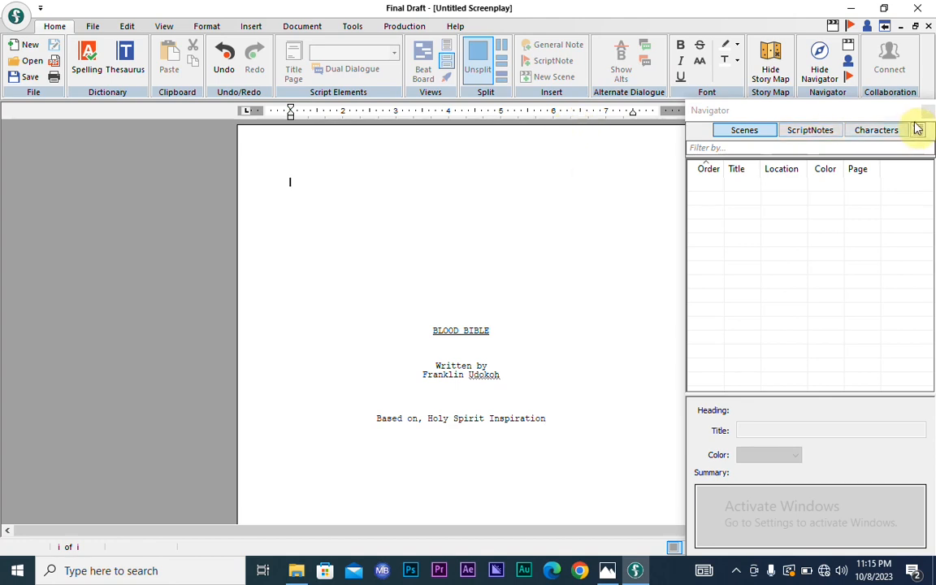
left_click(842, 112)
left_click_drag(843, 111, 788, 152)
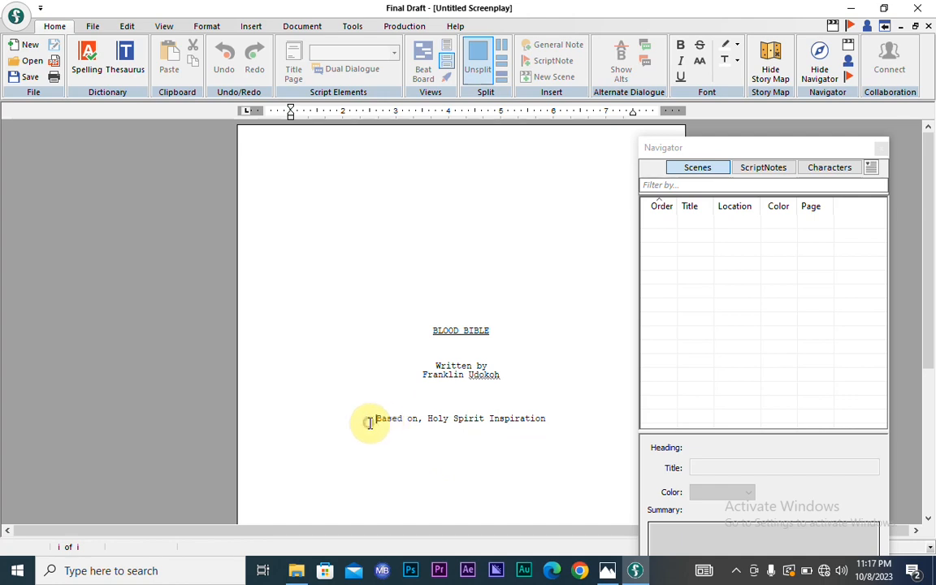
key("Return")
key("Return")
key("Return")
key("Return")
key("Return")
key("Return")
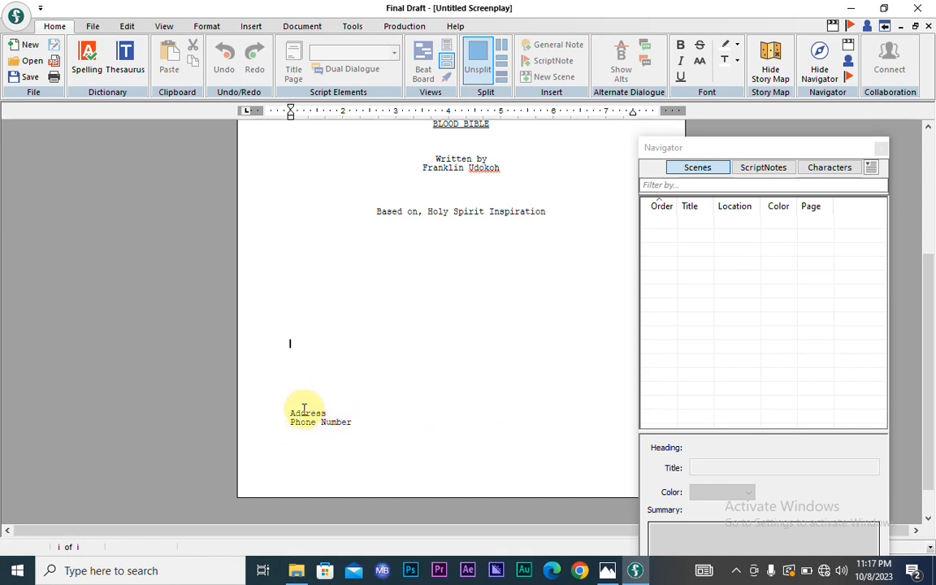
- Replace the Phone Number placeholder with the writer's phone number
left_click(359, 421)
key("BackSpace")
key("BackSpace")
key("BackSpace")
key("BackSpace")
key("BackSpace")
key("BackSpace")
key("BackSpace")
key("BackSpace")
key("BackSpace")
key("BackSpace")
key("BackSpace")
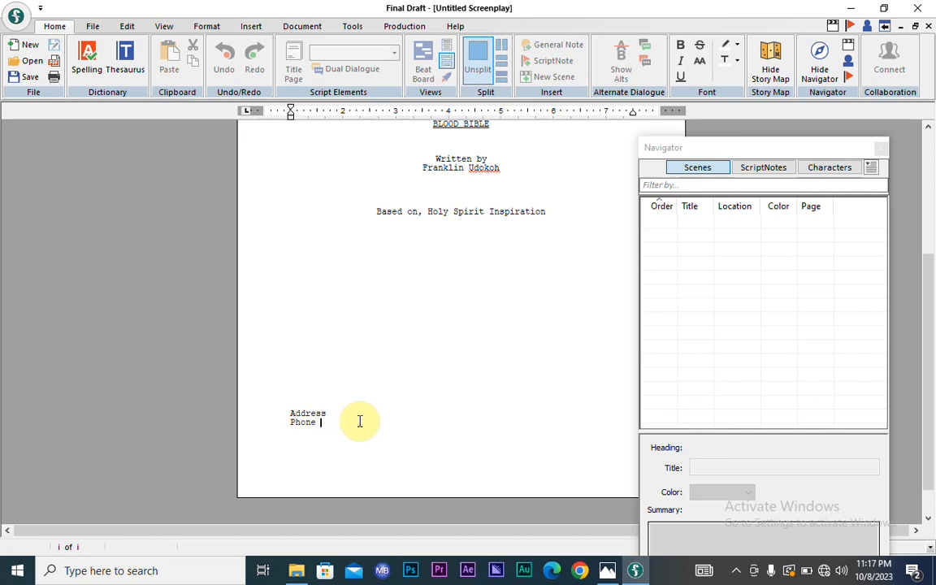
key("BackSpace")
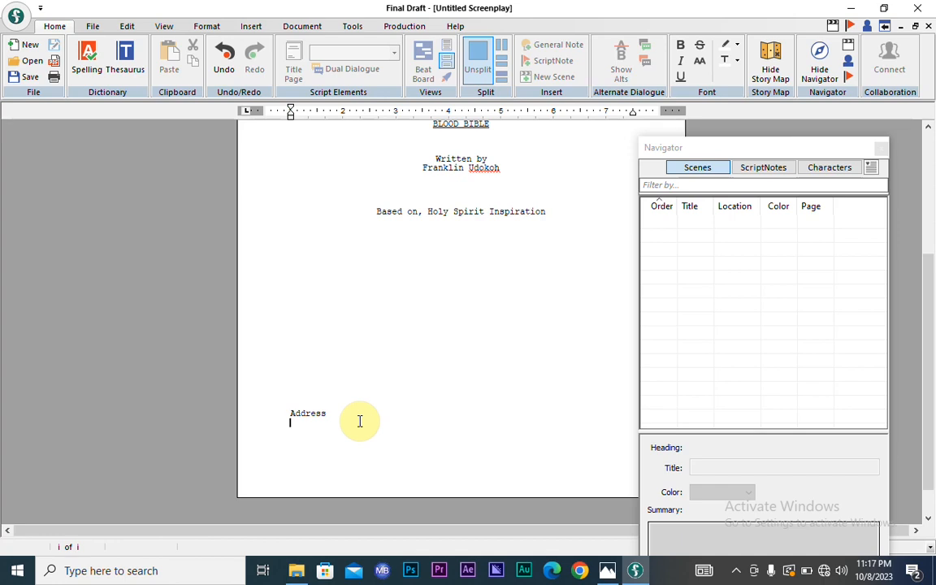
- Replace the Address placeholder with an 'Email:' line holding the writer's email address
key("BackSpace")
key("BackSpace")
key("BackSpace")
key("BackSpace")
key("BackSpace")
key("BackSpace")
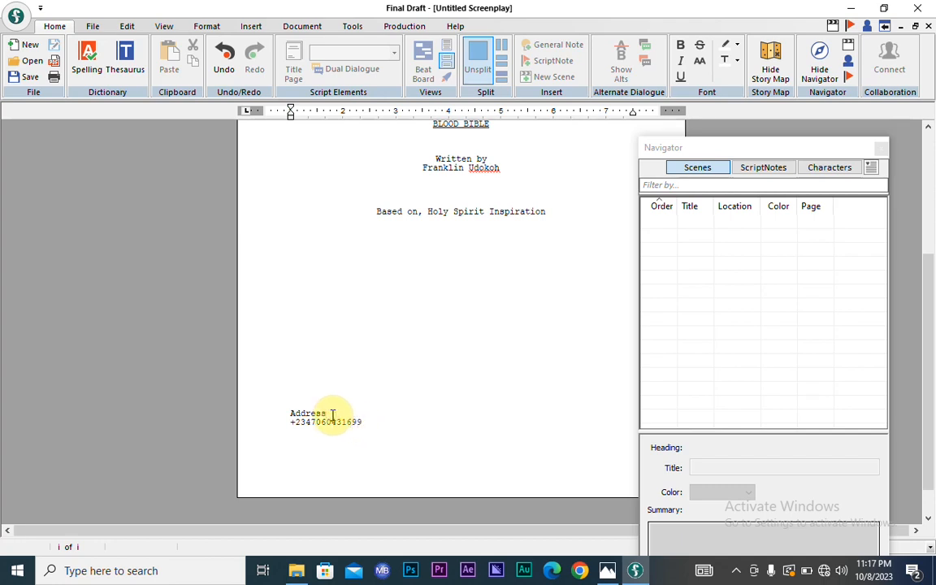
key("BackSpace")
type("Email@")
key("BackSpace")
type(": ")
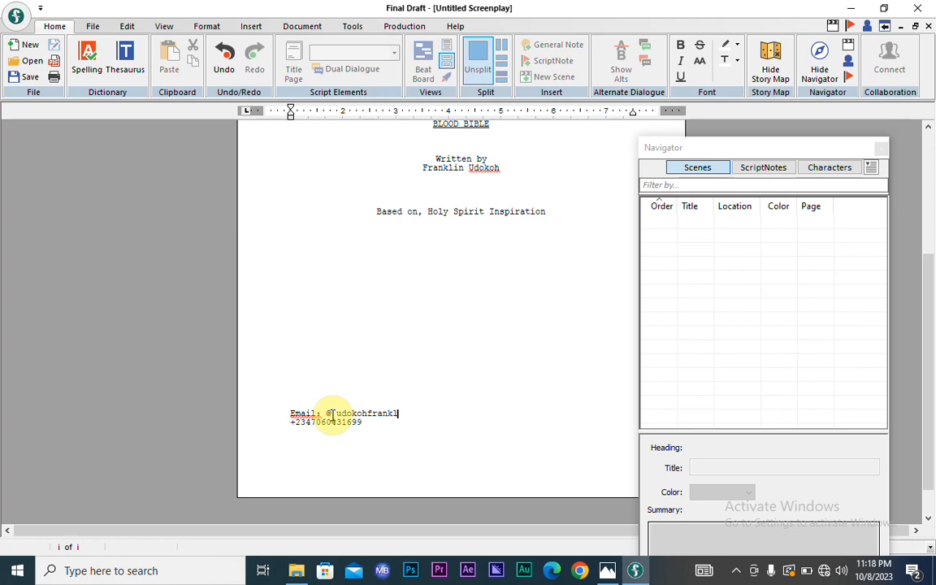
- Label the phone line 'Whatsapp:' and add a 'Youtube:' line with the writer's channel handle
left_click(333, 414)
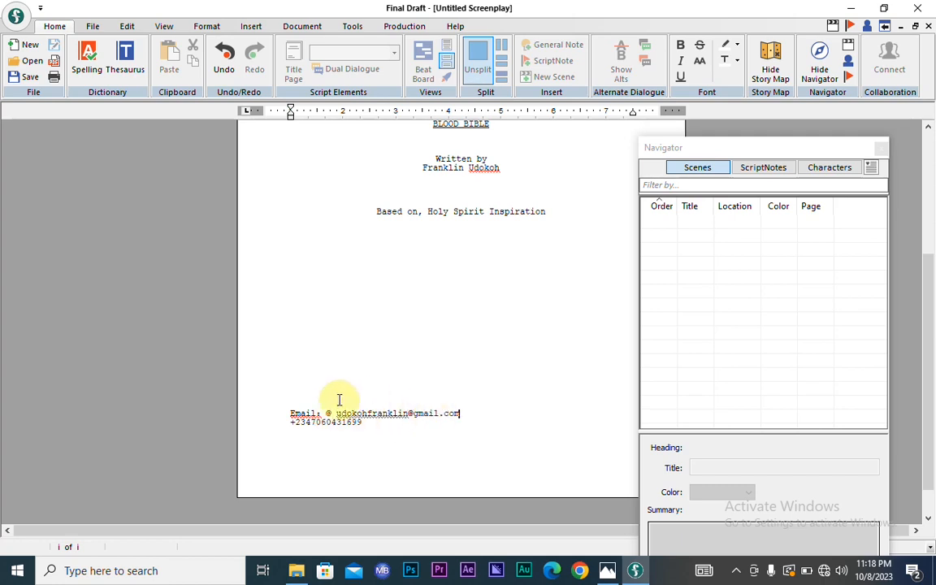
left_click(286, 422)
type("Wha")
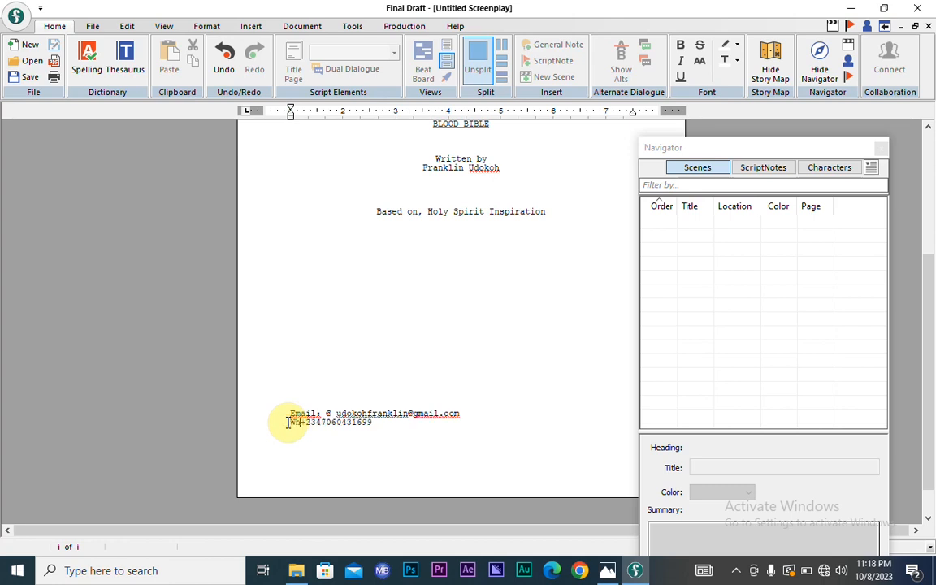
type("tsapp:")
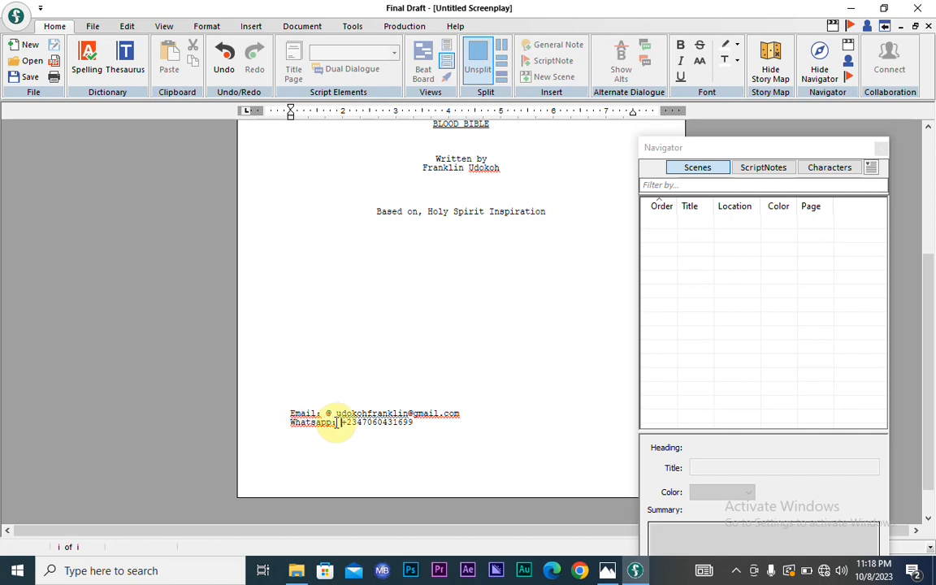
left_click(419, 422)
key("Return")
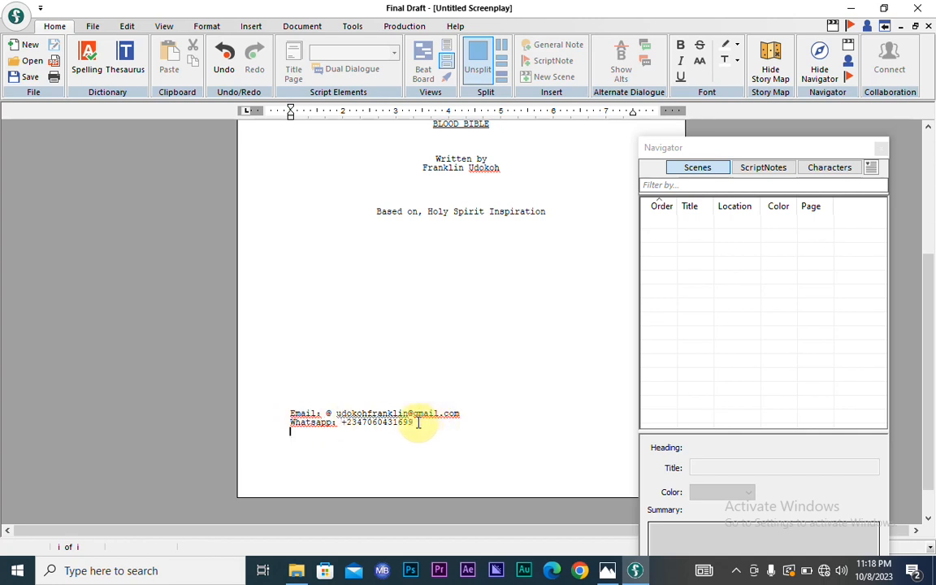
type("Youtube: @universal")
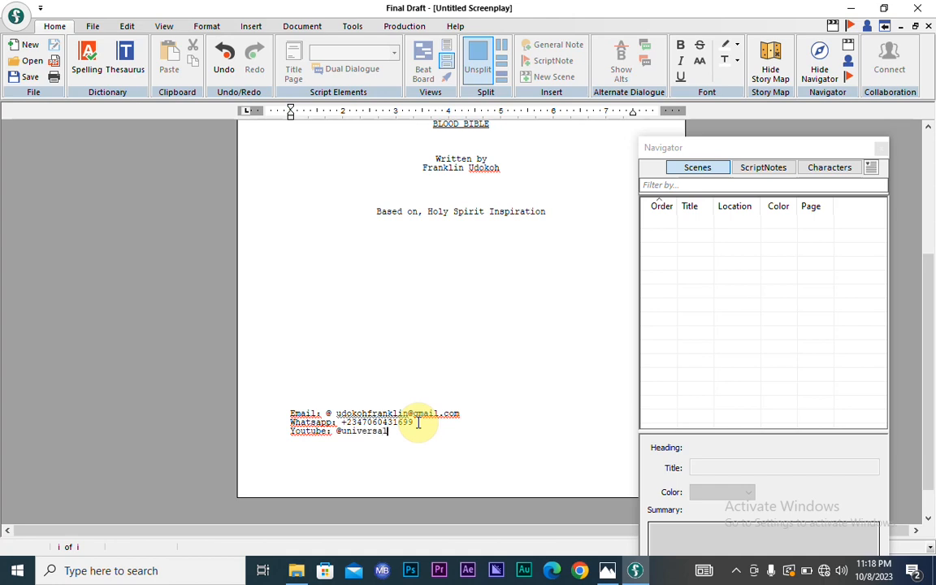
type("reelstudio")
key("BackSpace")
key("BackSpace")
key("BackSpace")
key("BackSpace")
type("udio")
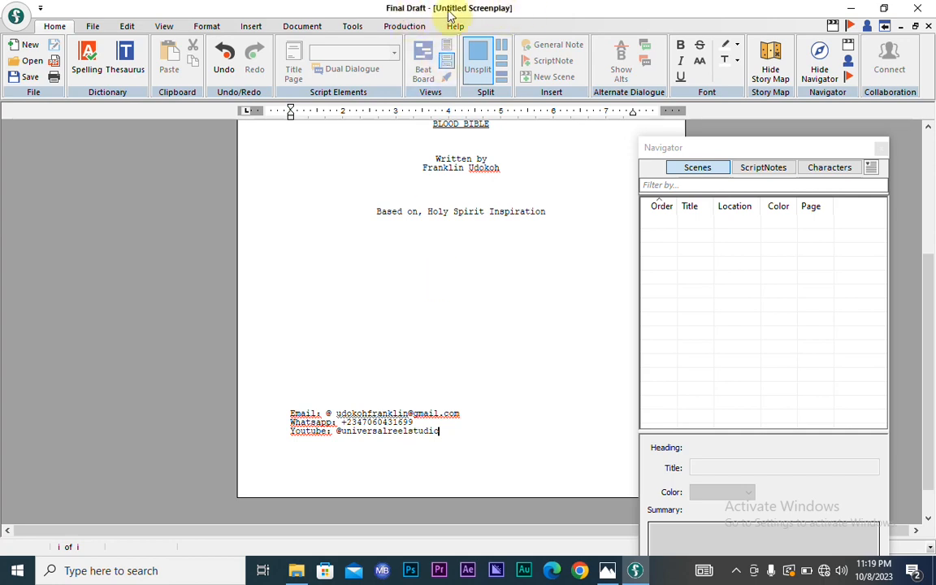
- Close the Title Page view from the File menu to return to the script page
left_click(93, 27)
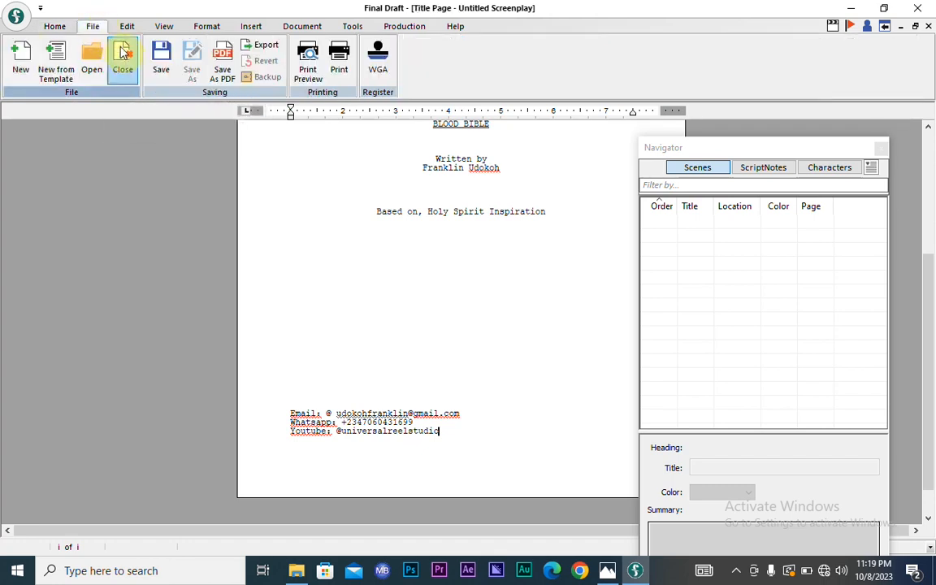
left_click(124, 54)
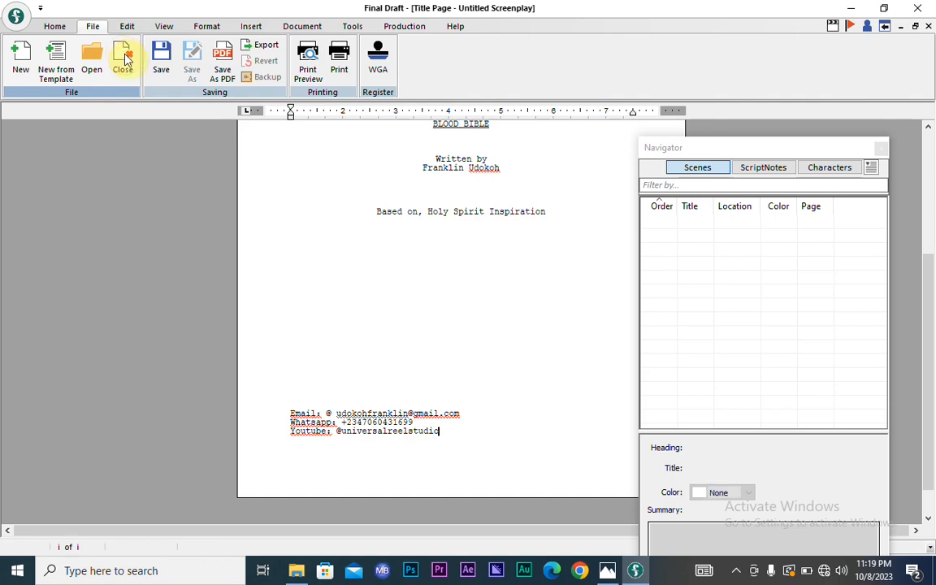
left_click(122, 57)
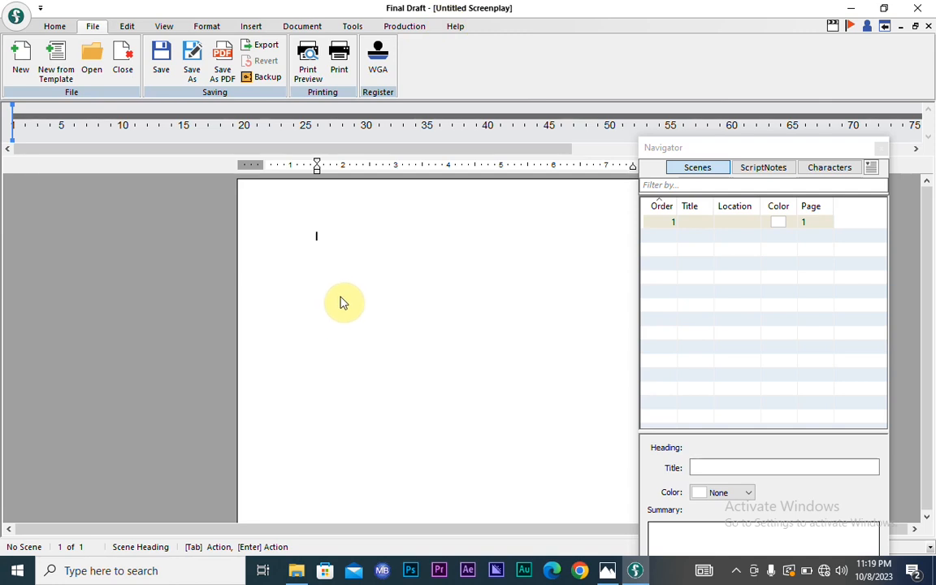
- Save the screenplay to Documents under the file name 'BLOOD BIBLE'
key("ctrl")
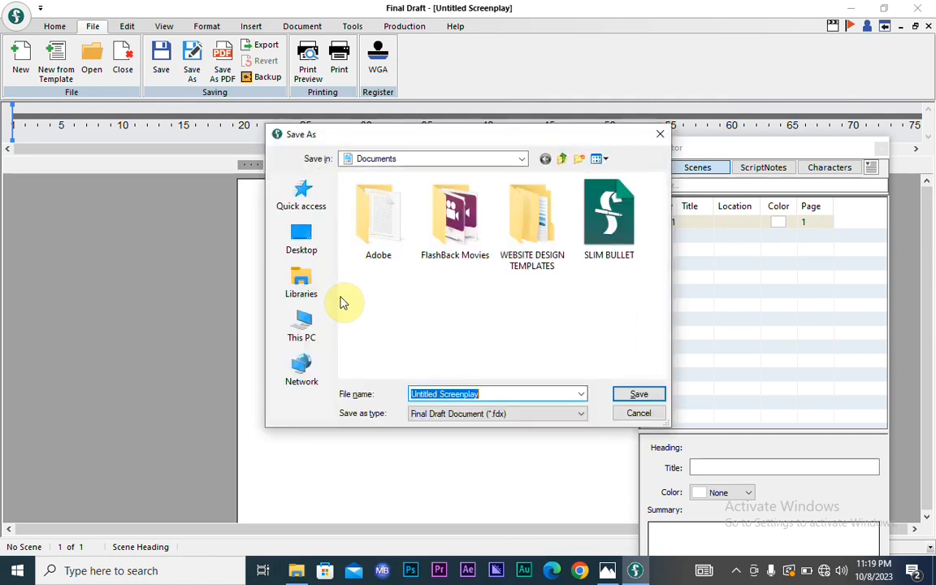
type("BLOOD BILBLE")
key("BackSpace")
key("BackSpace")
key("BackSpace")
key("BackSpace")
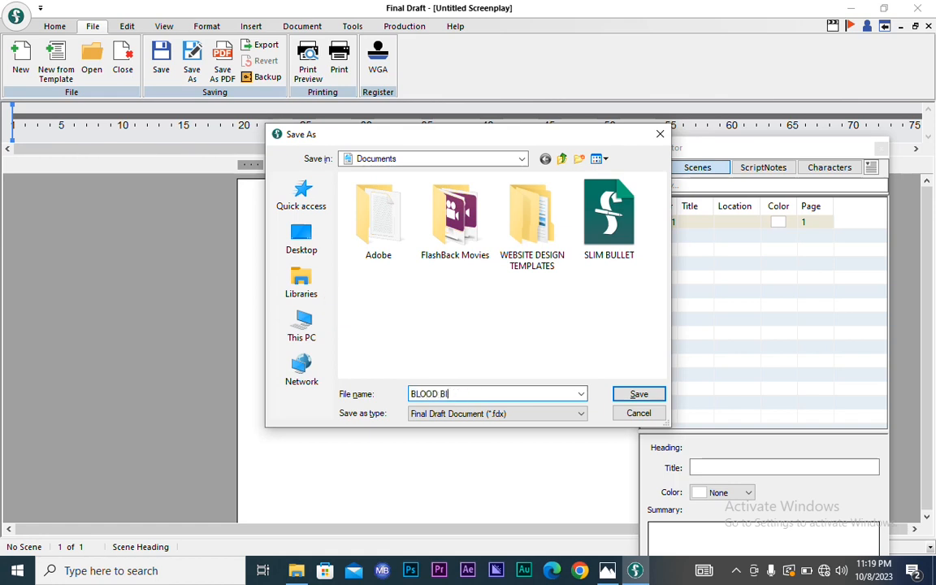
type("BLE")
left_click(636, 393)
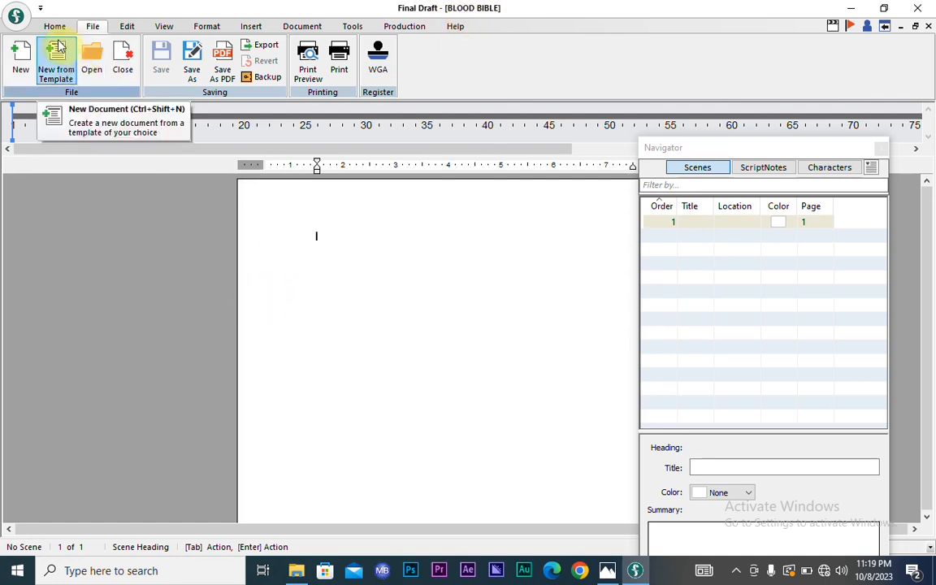
- Show the Home tools, shift the Navigator right, and place the caret on the first line
left_click(55, 27)
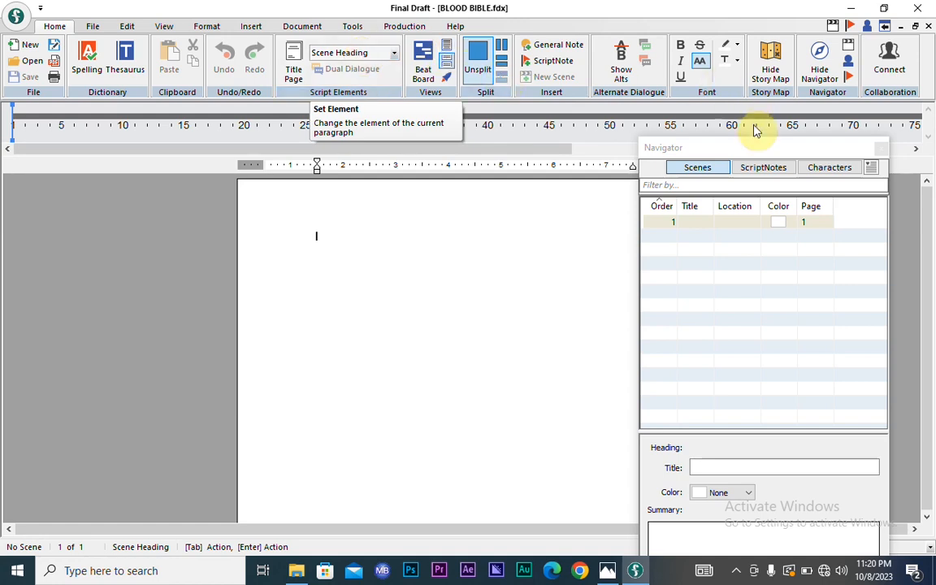
left_click(728, 146)
left_click_drag(734, 149, 776, 129)
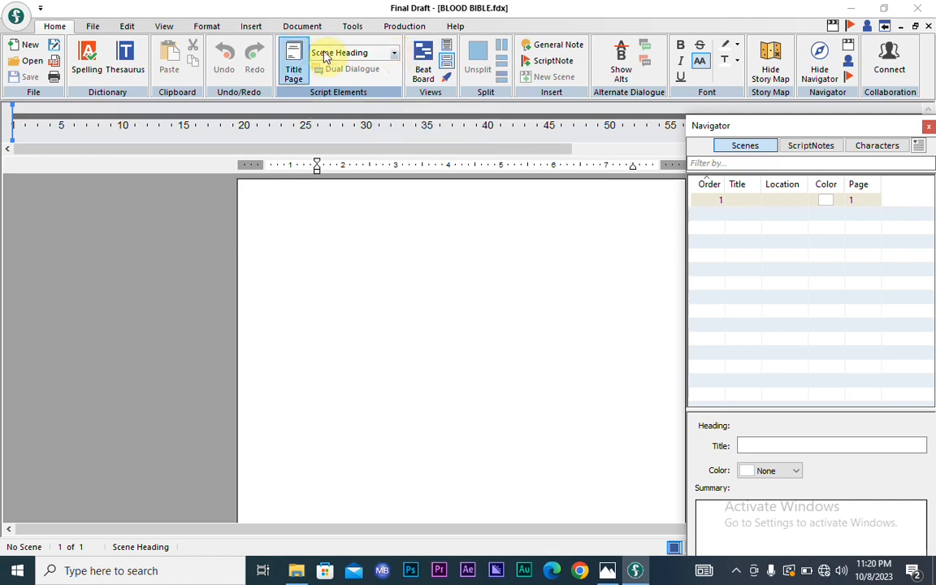
left_click(312, 223)
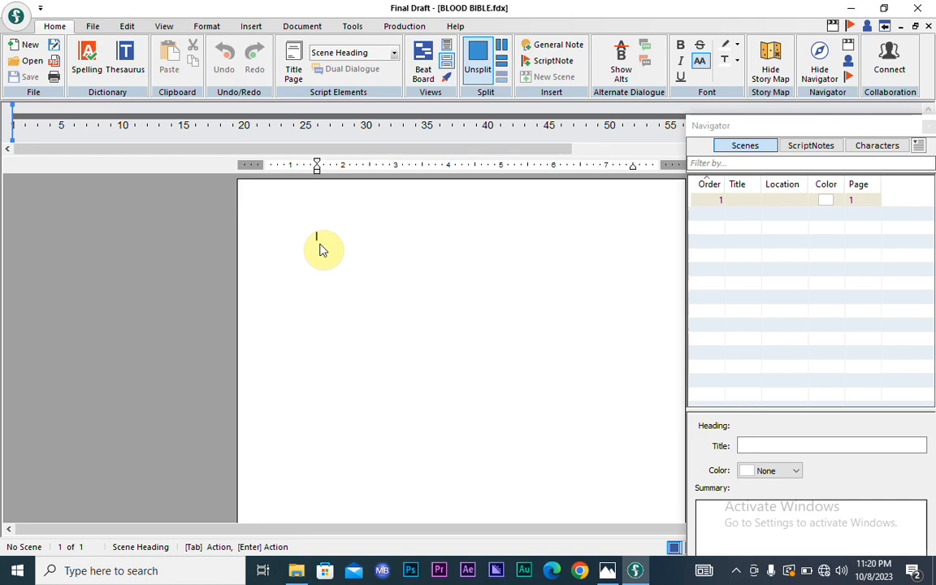
- Write the scene heading EXT. THICK FOREST - NIGHT using SmartType, then begin a bracket
type("EXT")
type("T.")
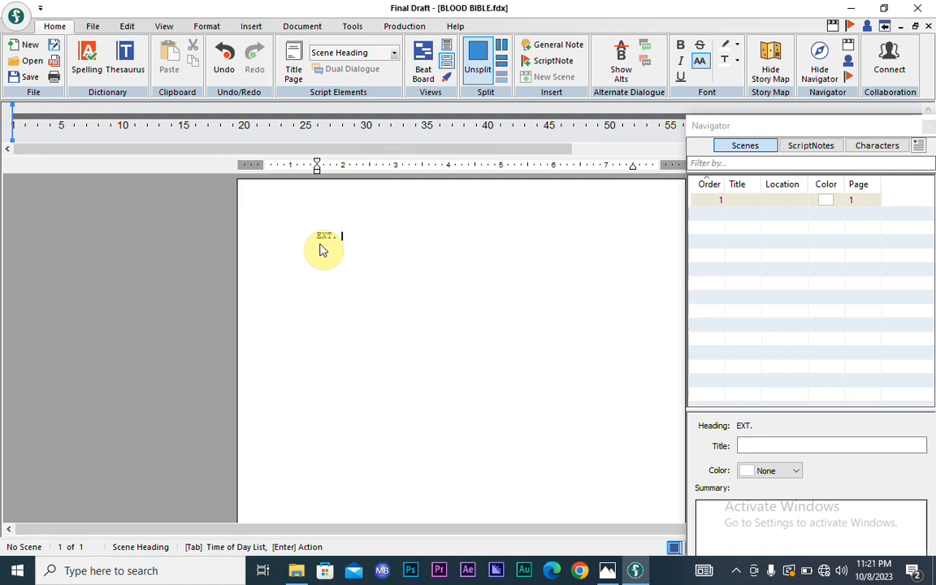
type("BO")
key("BackSpace")
key("BackSpace")
type("THICK FOREST -")
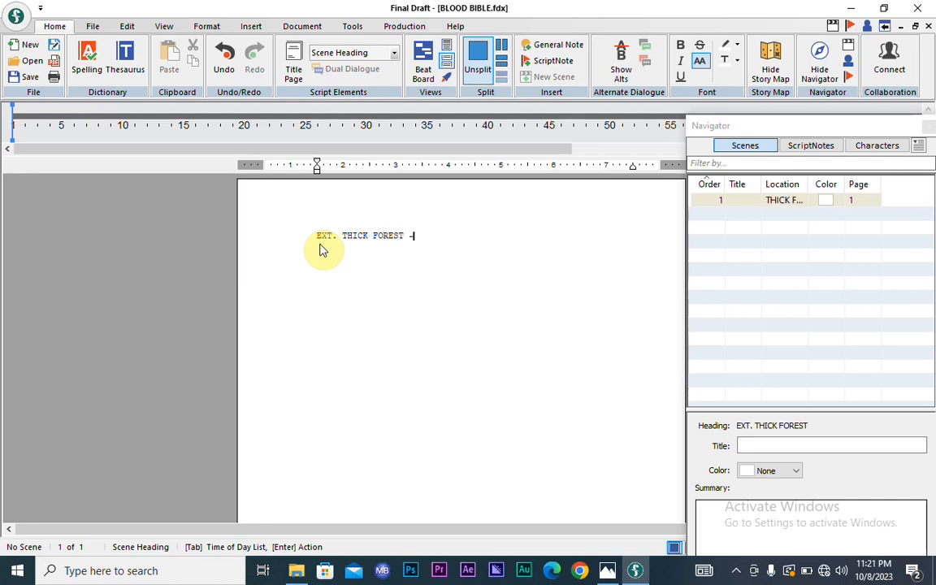
type(" NIGHT")
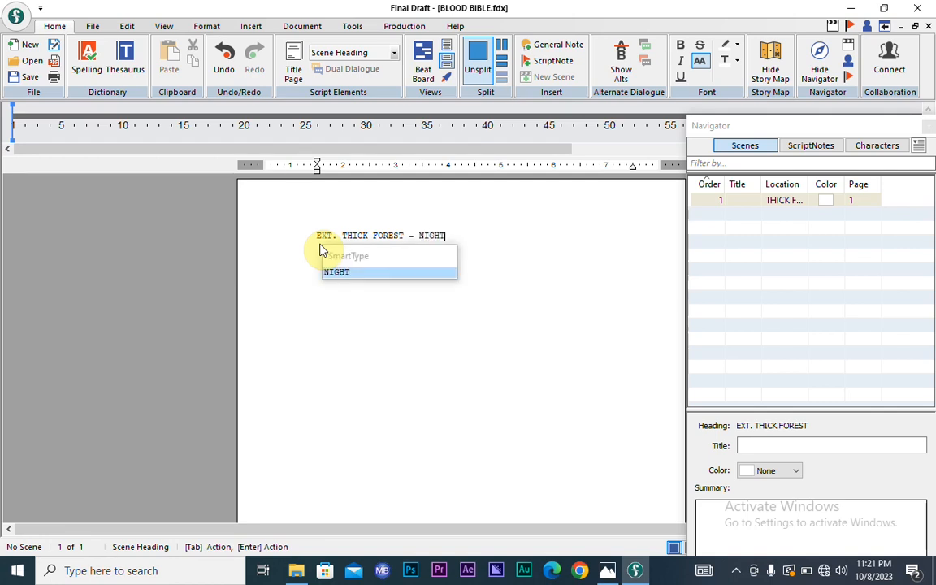
key("Return")
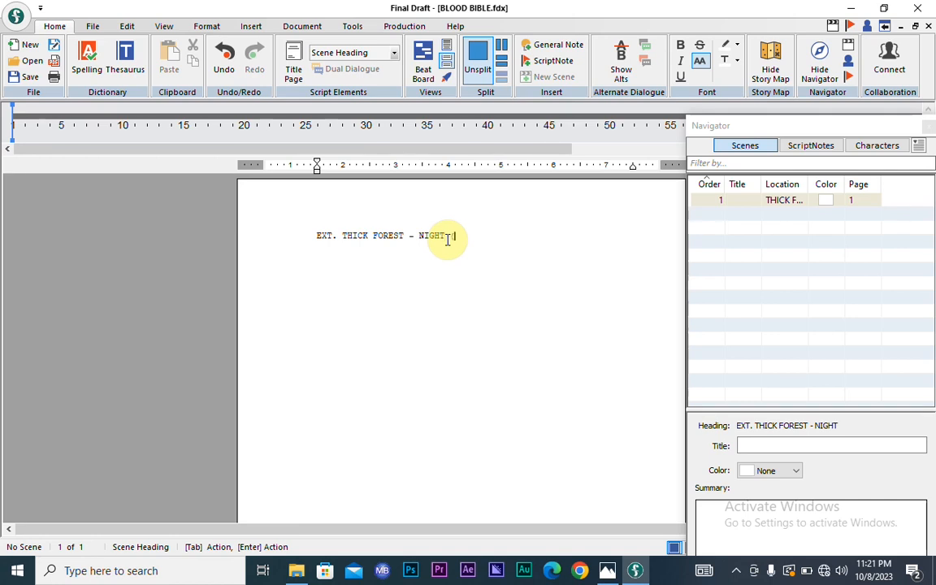
type("(")
- Change the heading's time to EVENING (5PM) and start an action paragraph beneath it
key("BackSpace")
key("BackSpace")
key("BackSpace")
key("BackSpace")
key("BackSpace")
key("BackSpace")
key("BackSpace")
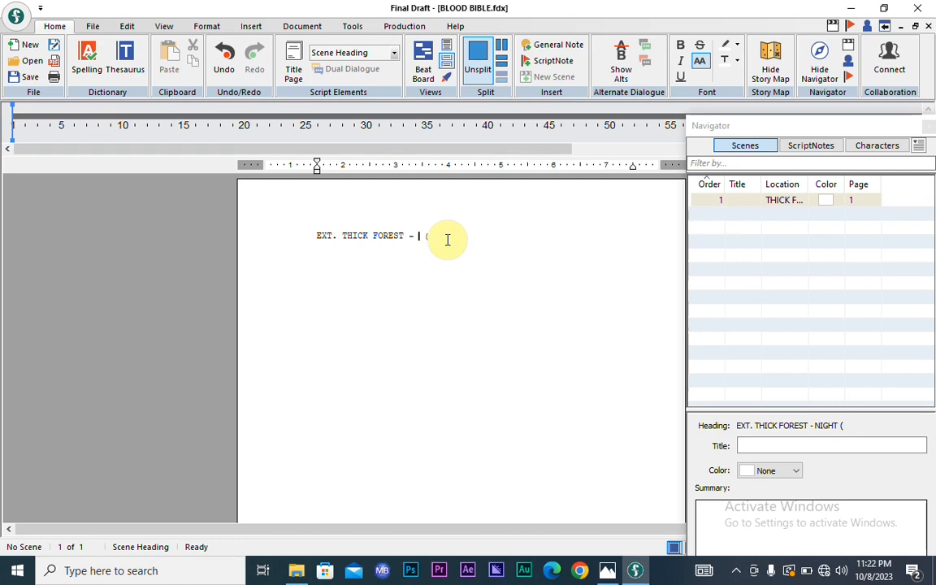
type("EVENING")
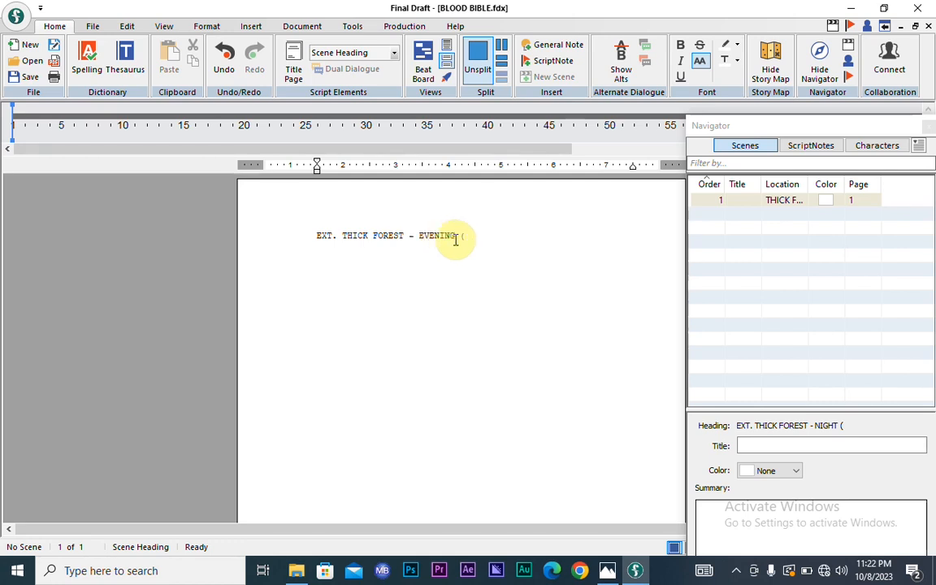
left_click(468, 238)
key("BackSpace")
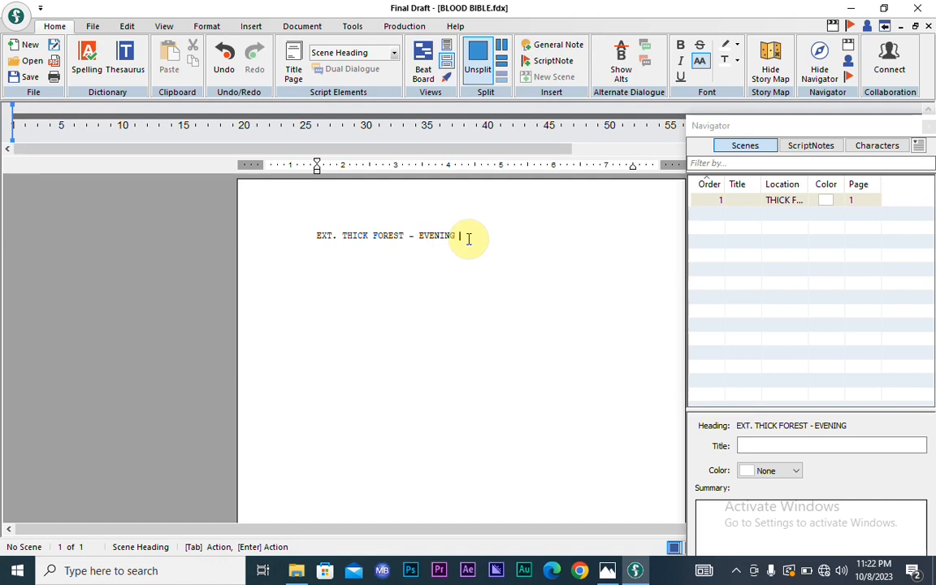
type("(")
type("5PM")
type(")")
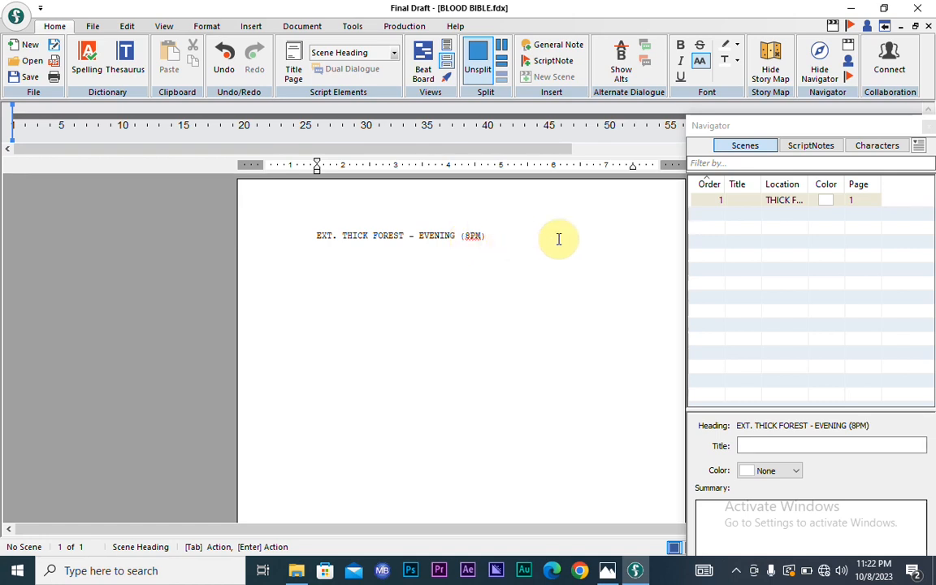
key("Return")
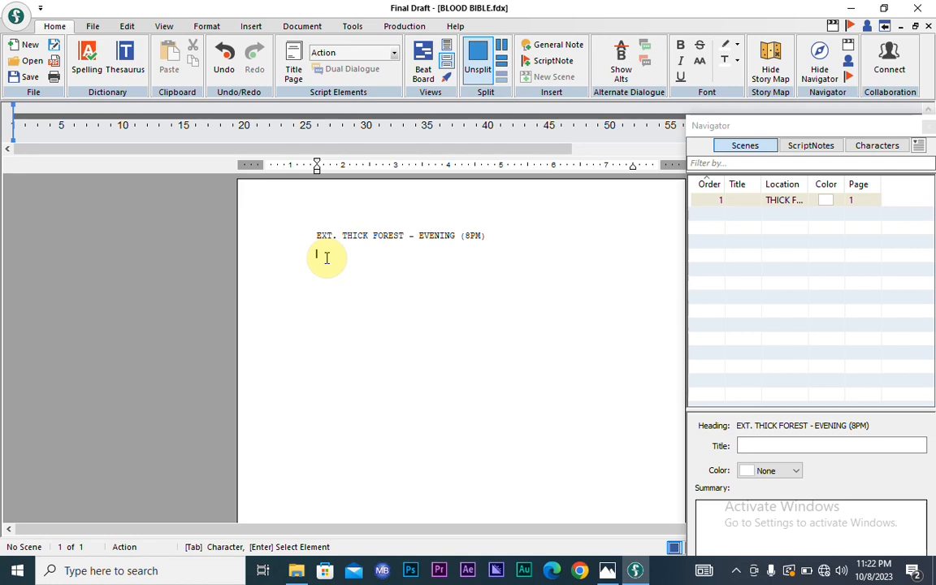
- Begin the action line with 'Shot opens', discarding the false starts
type("Sera")
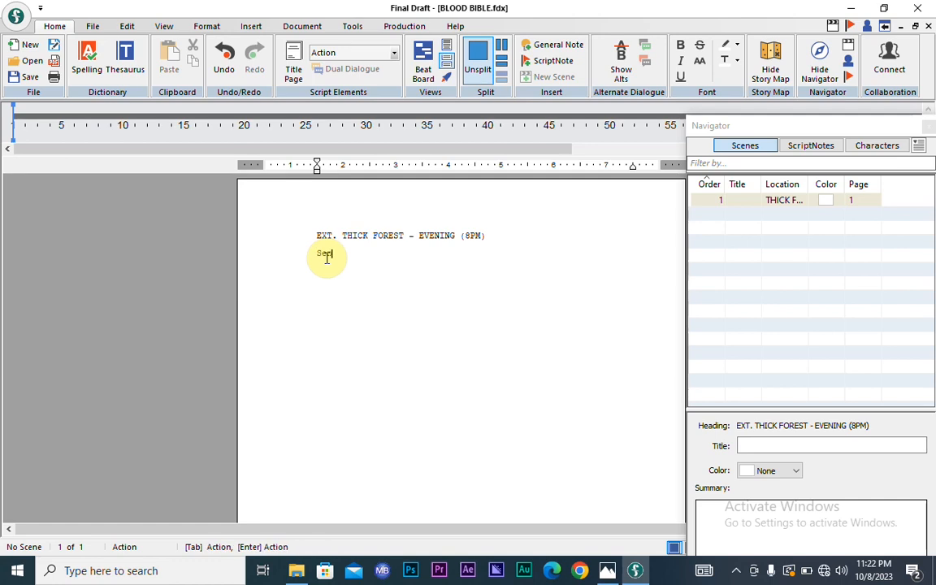
key("BackSpace")
key("BackSpace")
key("BackSpace")
type("cene")
type(" op")
key("BackSpace")
key("BackSpace")
key("BackSpace")
key("BackSpace")
key("BackSpace")
key("BackSpace")
key("BackSpace")
key("BackSpace")
type("Ca")
key("BackSpace")
key("BackSpace")
type("Shot open")
type("s wo")
key("BackSpace")
key("BackSpace")
- Continue with 'showing a hand holding a bible stain with blood', fixing typos
type("showing a hand hol")
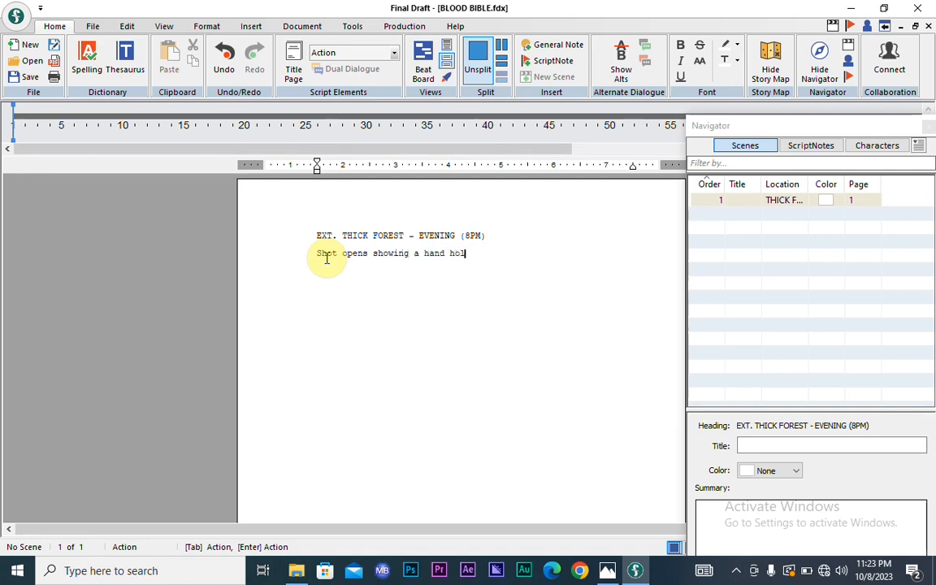
type("ding a bill")
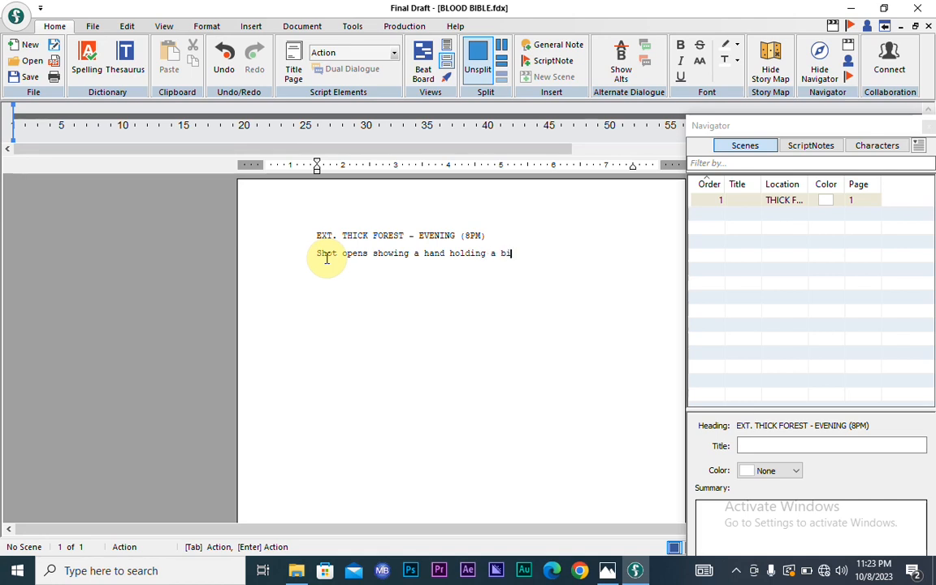
key("BackSpace")
key("BackSpace")
type("ble stain w")
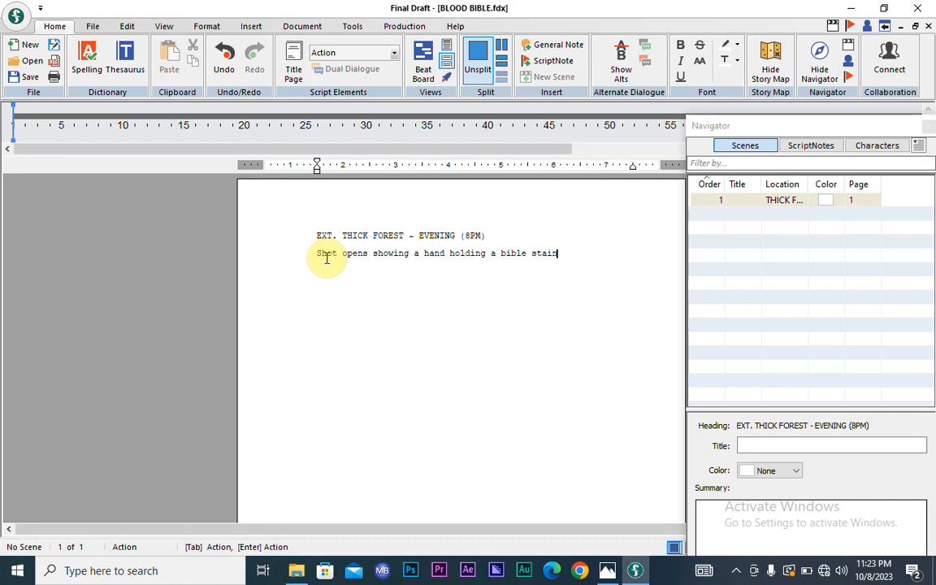
key("BackSpace")
type("wi")
key("BackSpace")
key("BackSpace")
key("BackSpace")
type("with blood")
- Add 'The hand is lifeless. Soft, sorrowful musical tone is playing in the background.' to the action
type(". The hand is ")
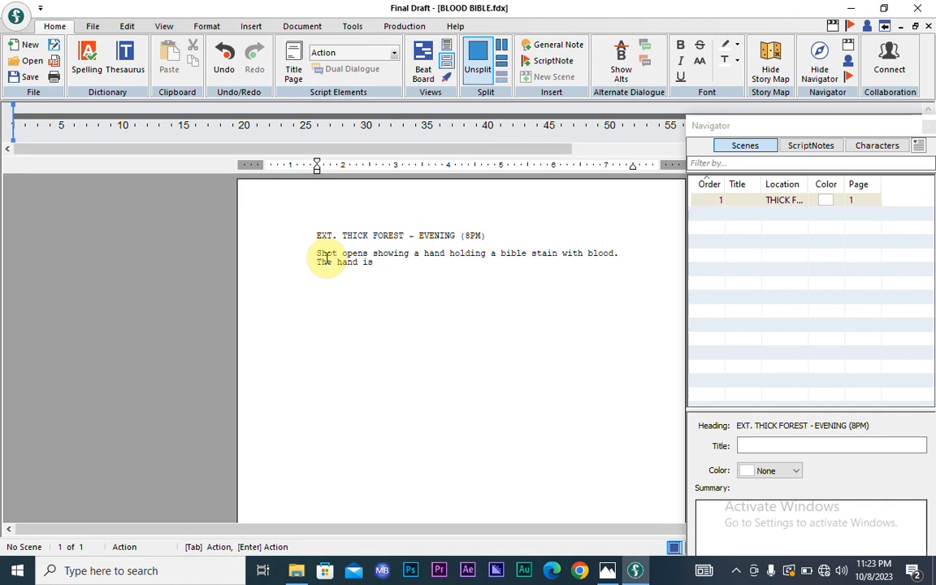
type("lifeless")
type(".")
type("Soft, sorrowful mu")
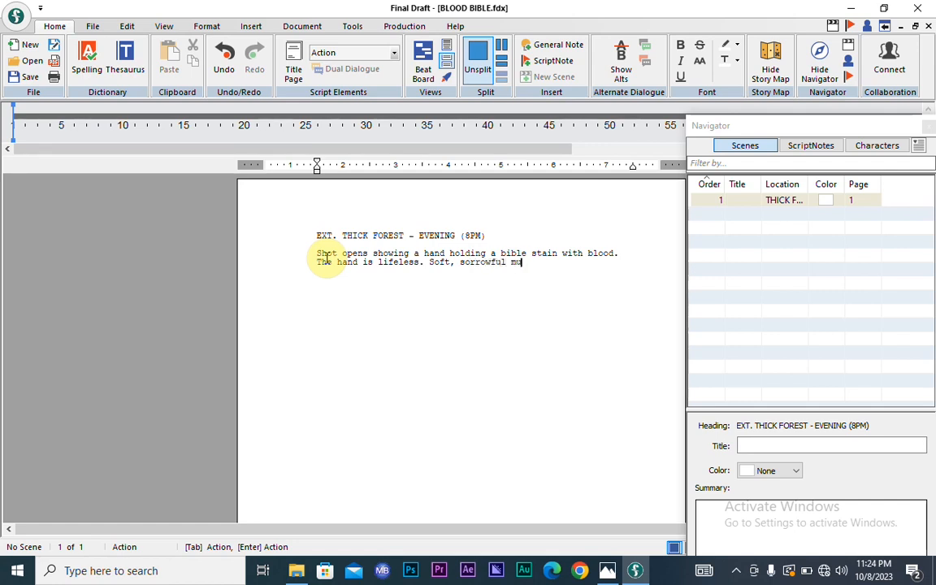
type("sical tone is ")
type("playing ")
type("in the bac")
type("kgrou")
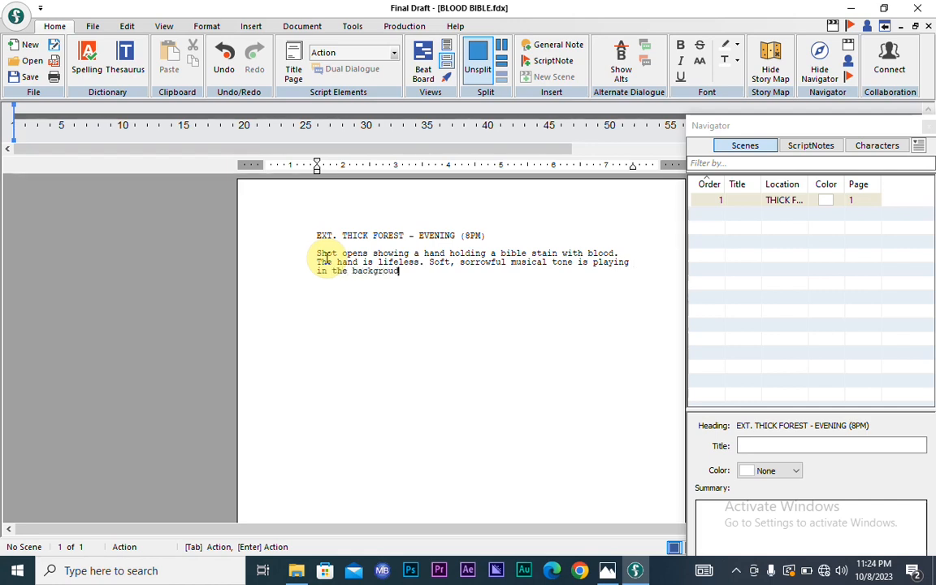
type("nd")
type(".")
key("Return")
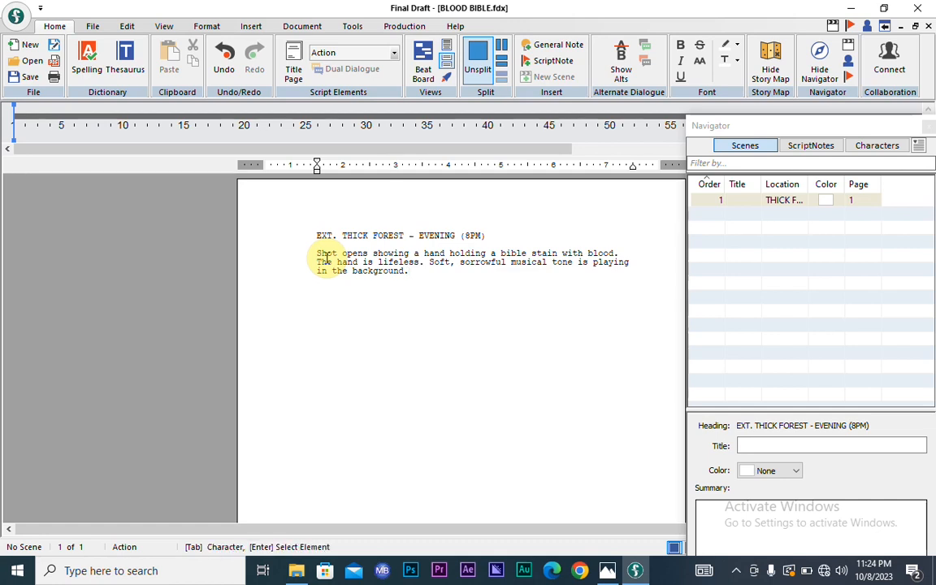
- Turn the new empty line into a Character element from the Elements popup
key("Return")
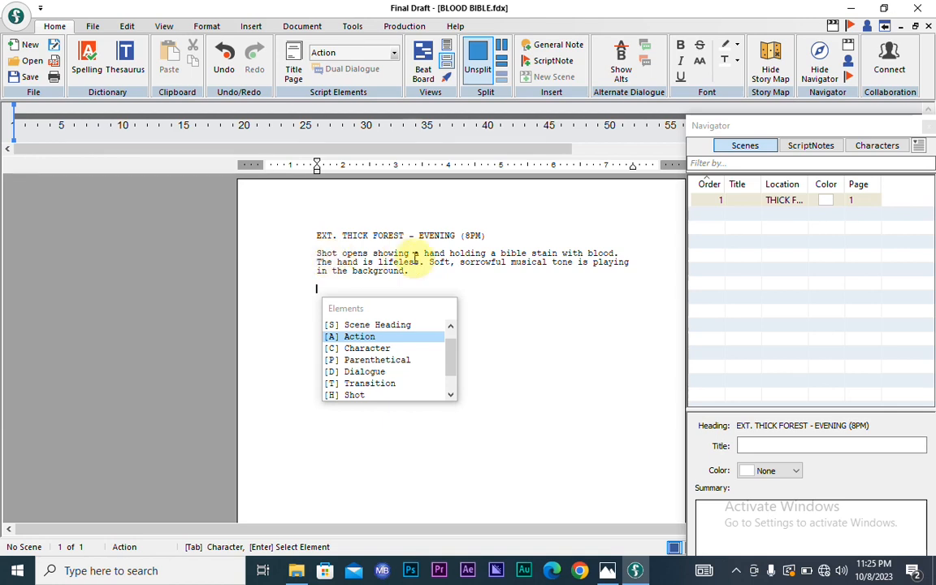
left_click(360, 351)
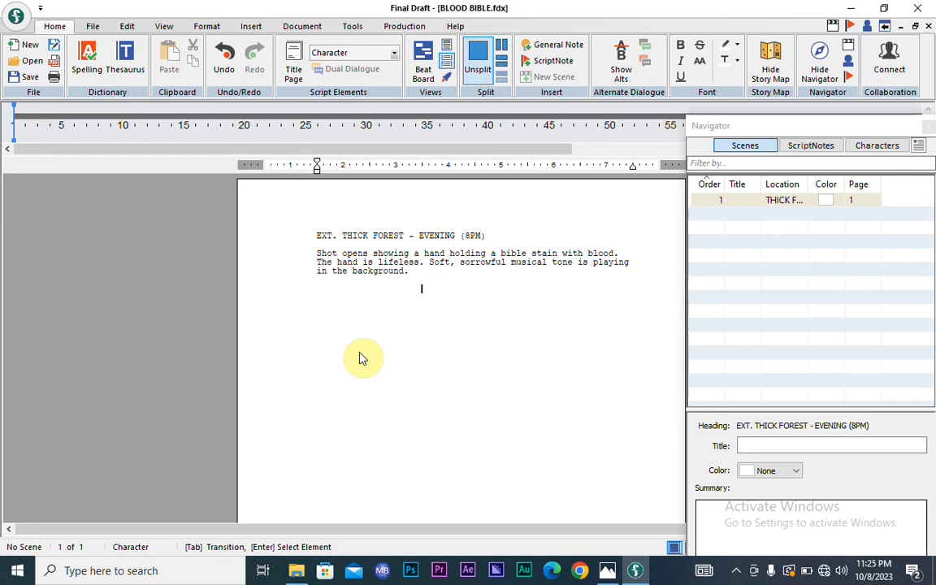
- Enter the character cue V.O. and start an empty dialogue line beneath it
type("V.")
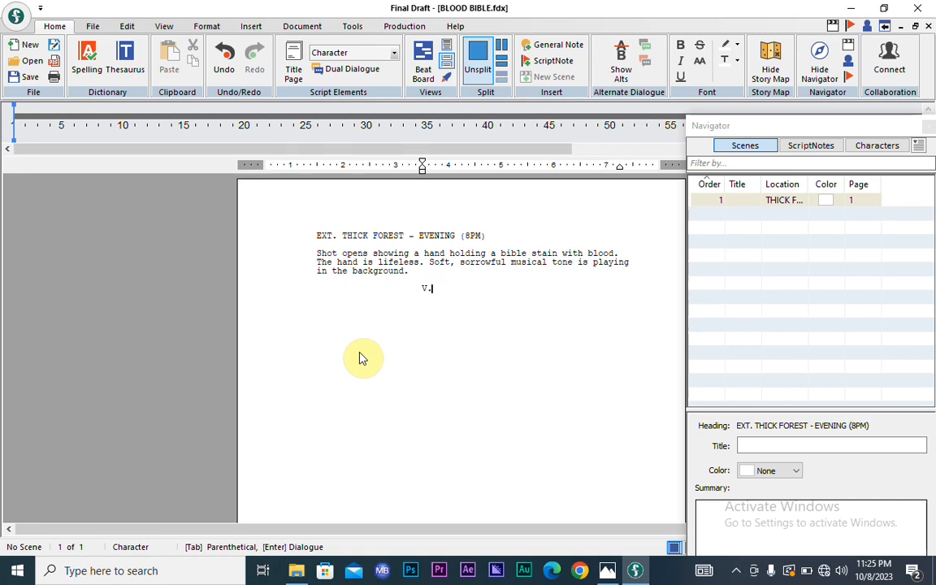
type("O.")
key("Return")
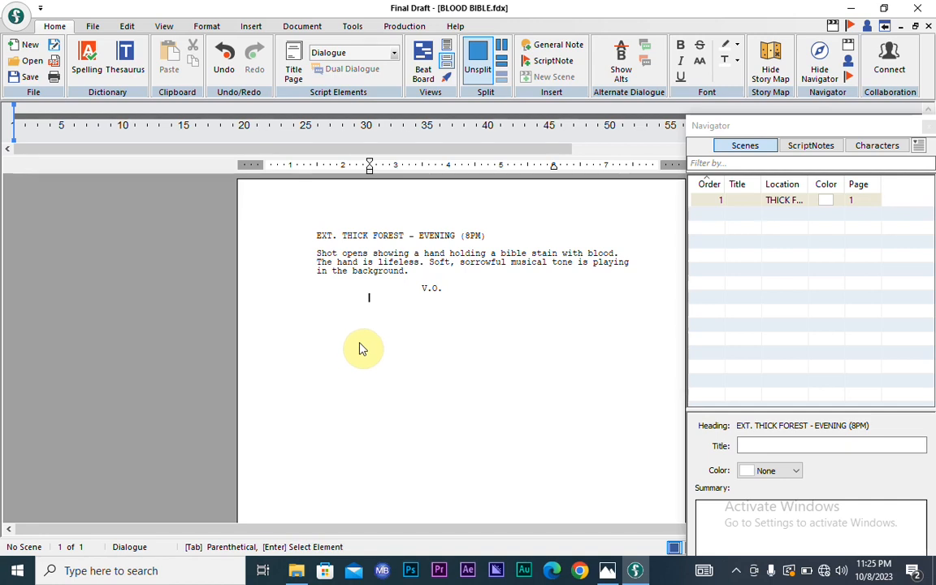
left_click(441, 289)
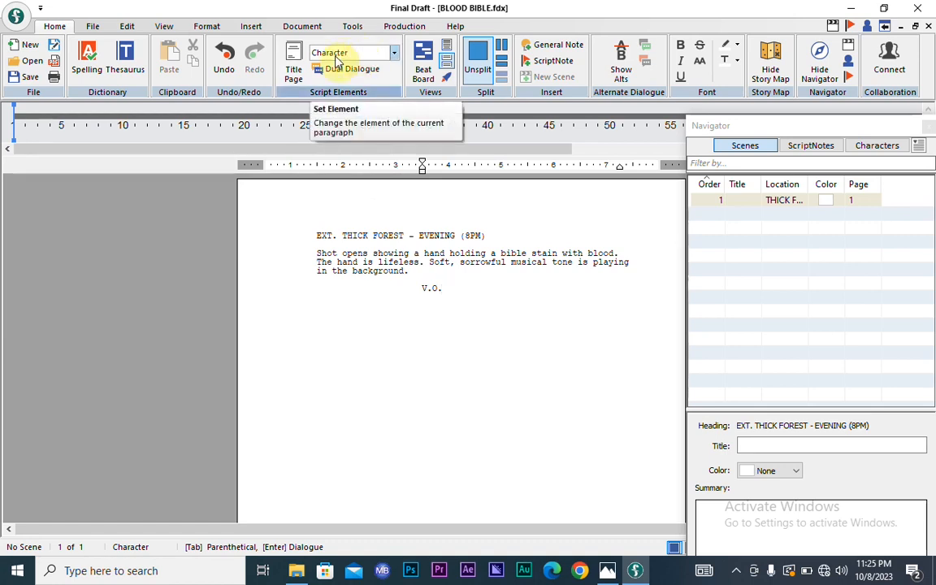
key("Return")
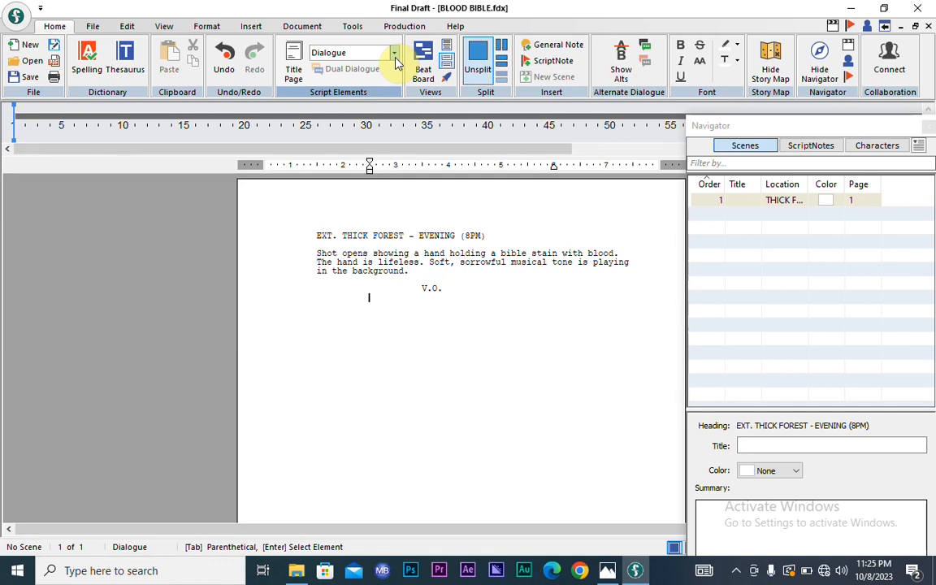
- Write the V.O. dialogue 'My words are life to those who find it… teach them how to use it.' and save
type("My words are")
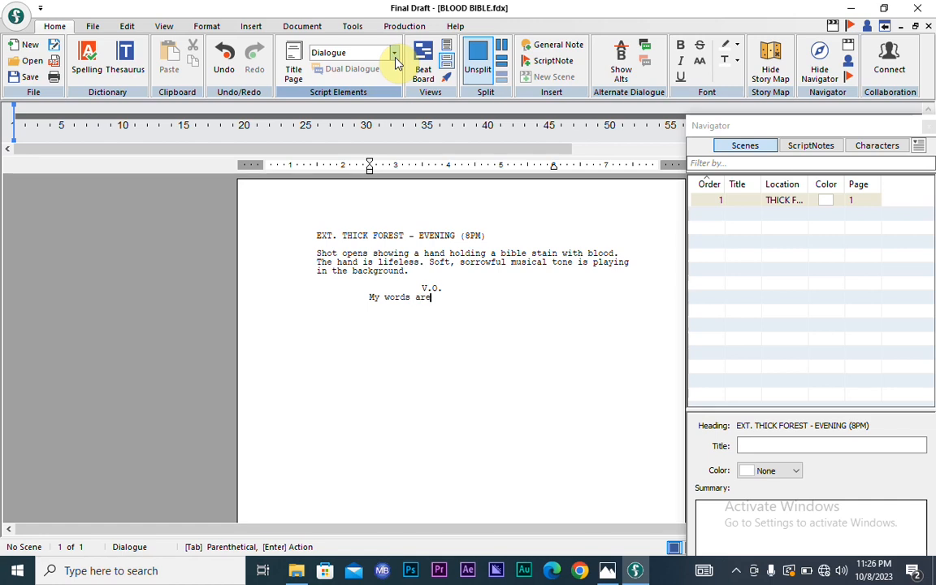
type(" life to those whoa fin")
key("BackSpace")
key("BackSpace")
key("BackSpace")
key("BackSpace")
key("BackSpace")
type("fine")
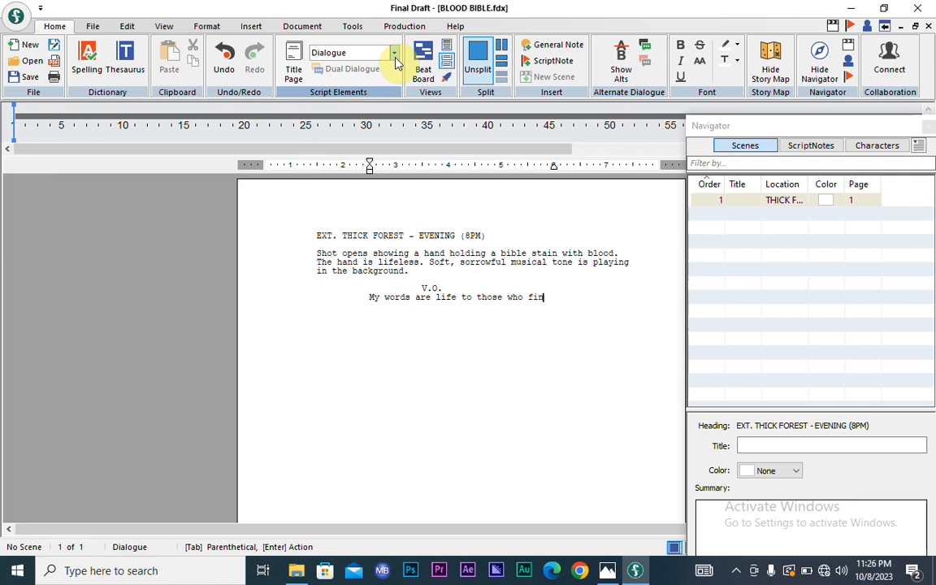
key("BackSpace")
type("d it")
type(". When y")
type("ou ")
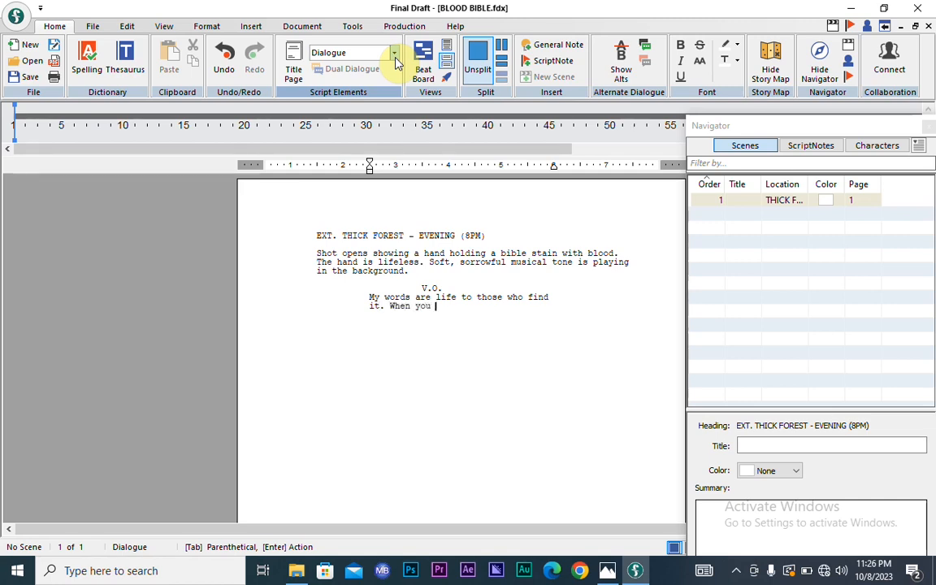
type("find it keep it, cheris")
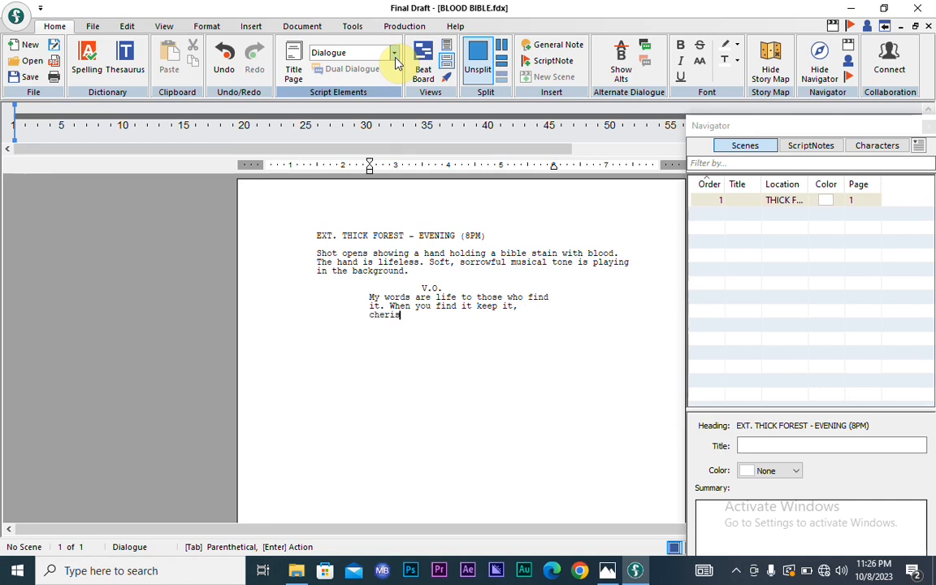
key("BackSpace")
type("sh it and pass it on t")
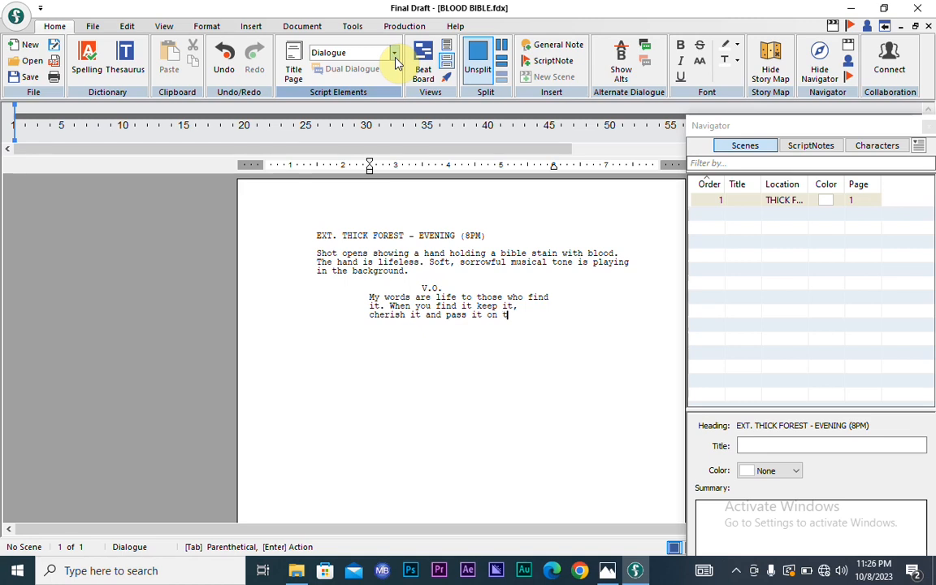
type("o other")
type("s and ")
type("teac")
type("h them ")
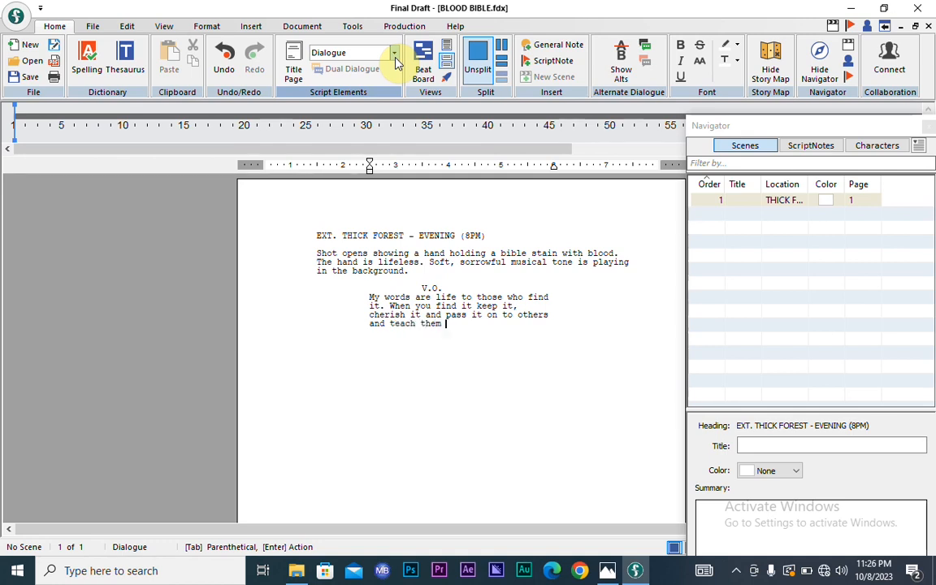
type("how to use it.")
key("ctrl+s")
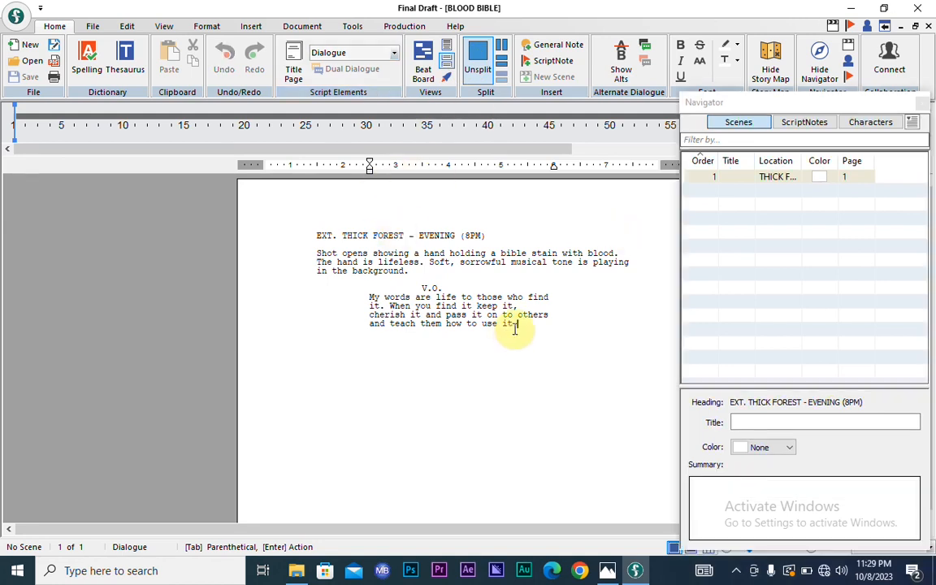
type(".")
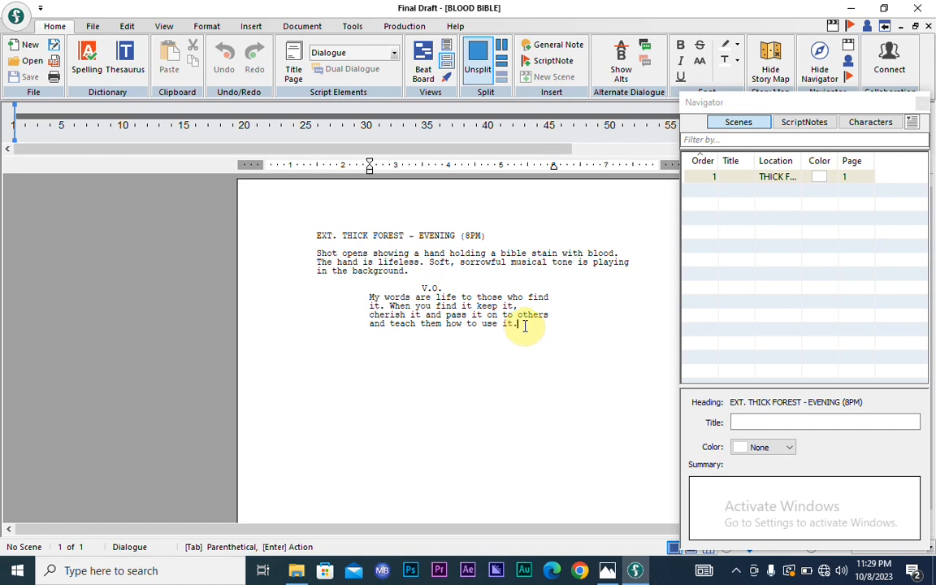
- Add a new paragraph after the dialogue and open the Script Elements dropdown
key("Return")
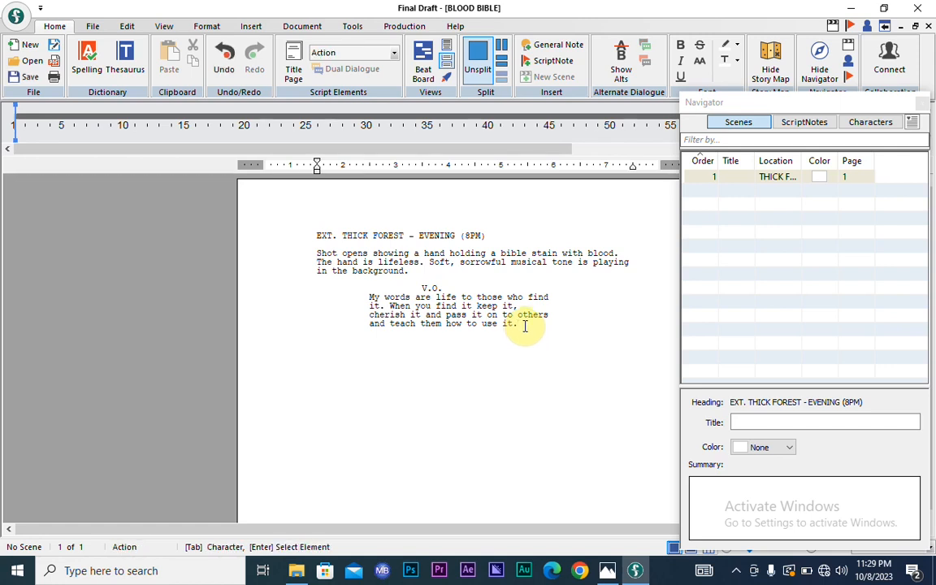
left_click(347, 54)
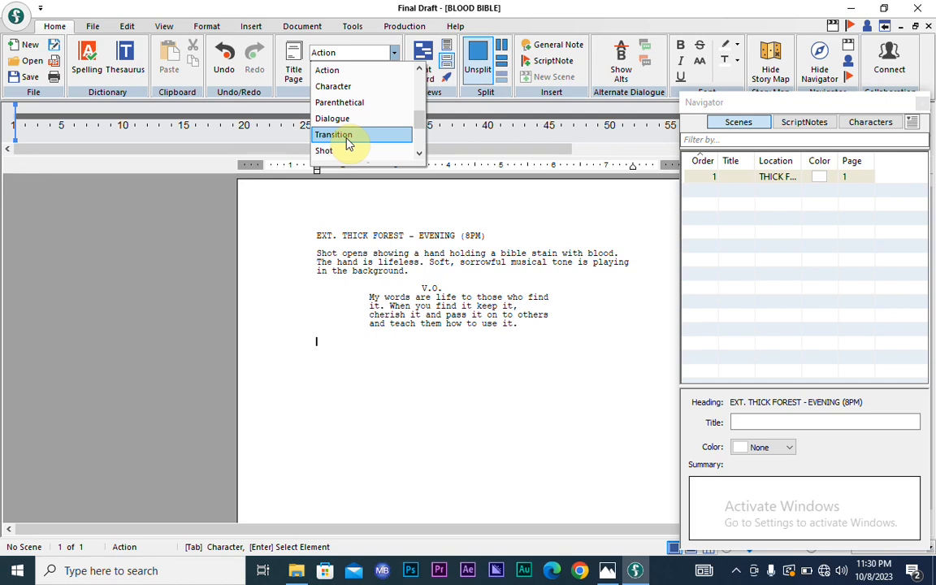
- Make the new paragraph a Transition reading 'FADE TO BLACK.', dismissing the SmartType list
left_click(347, 135)
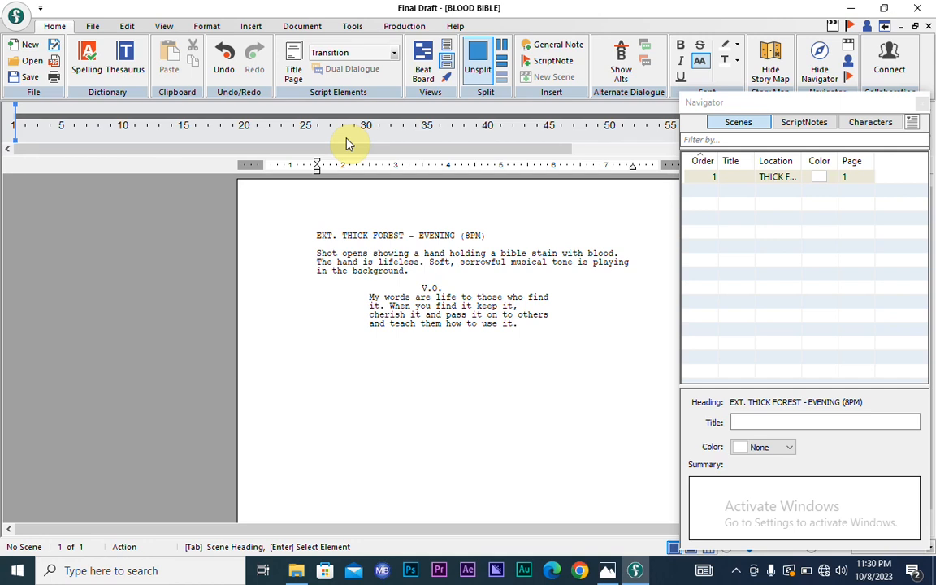
type("FADE TO BLACK")
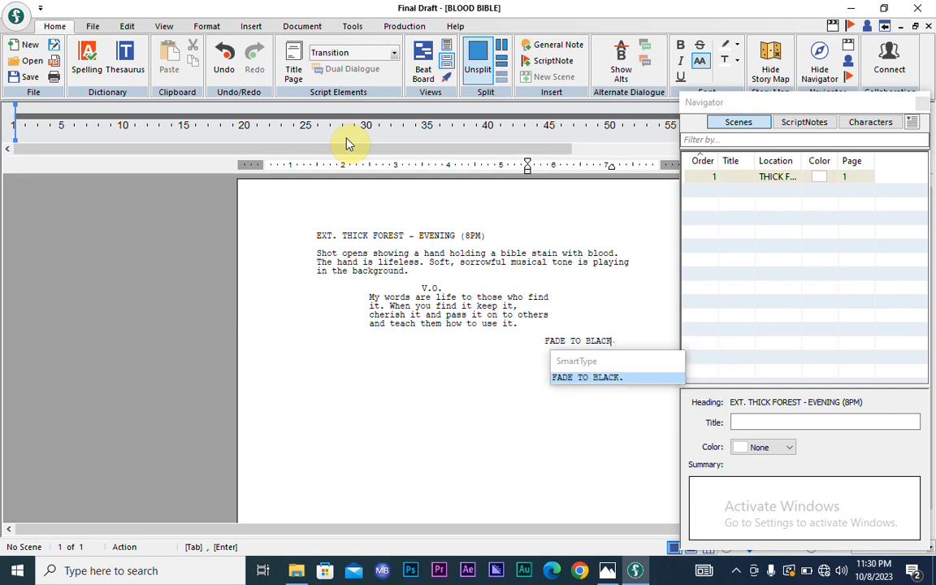
type(".")
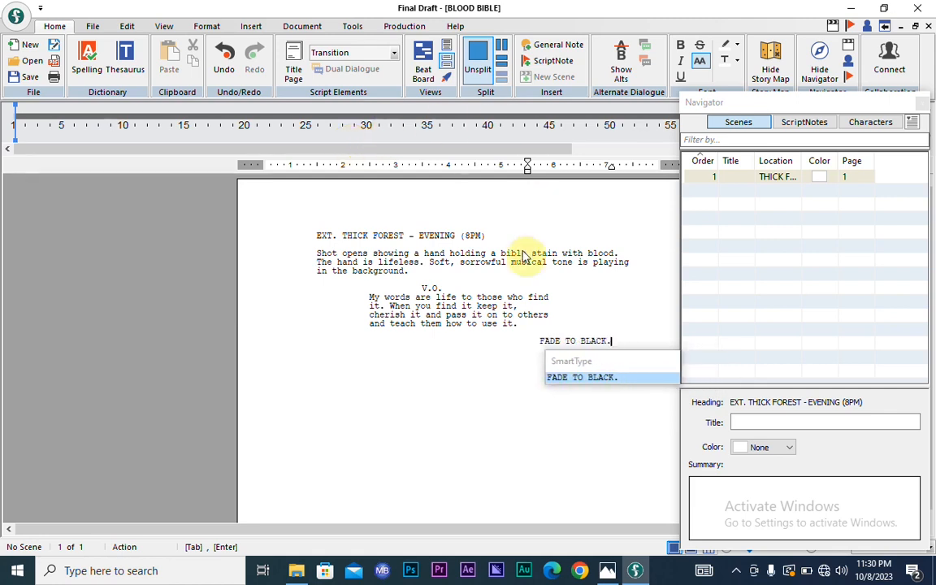
left_click(488, 269)
left_click(614, 342)
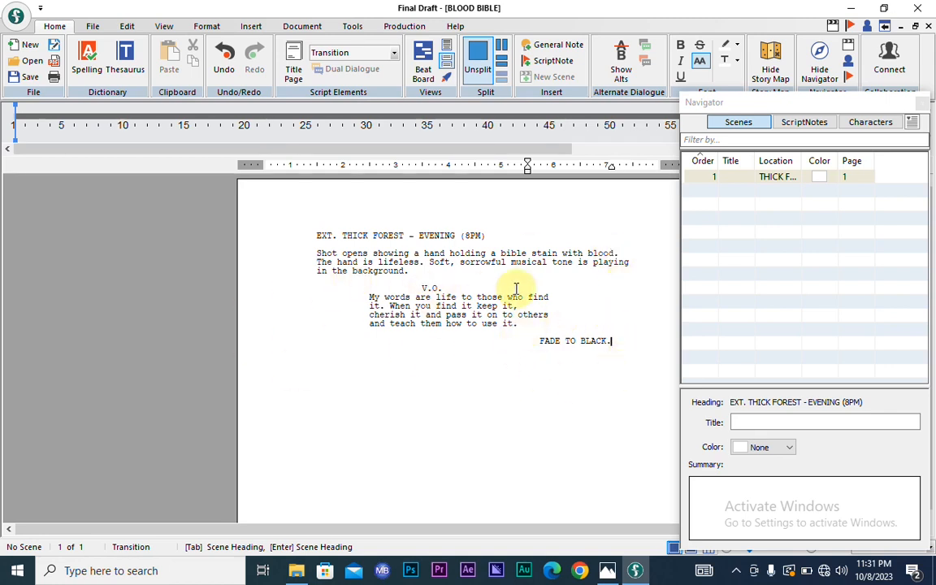
key("Return")
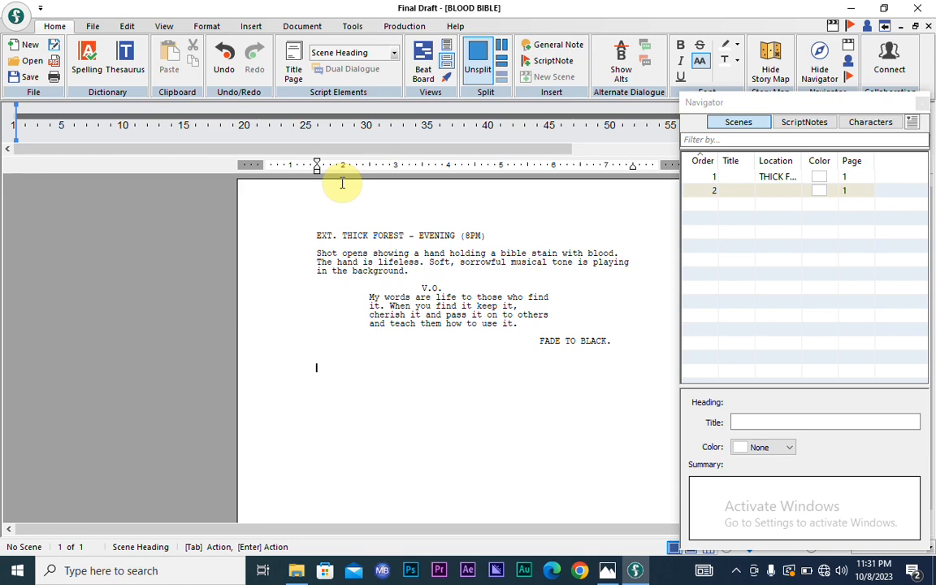
- Switch to the full-screen 'How to Write Movie Script' title image via the taskbar
left_click(606, 570)
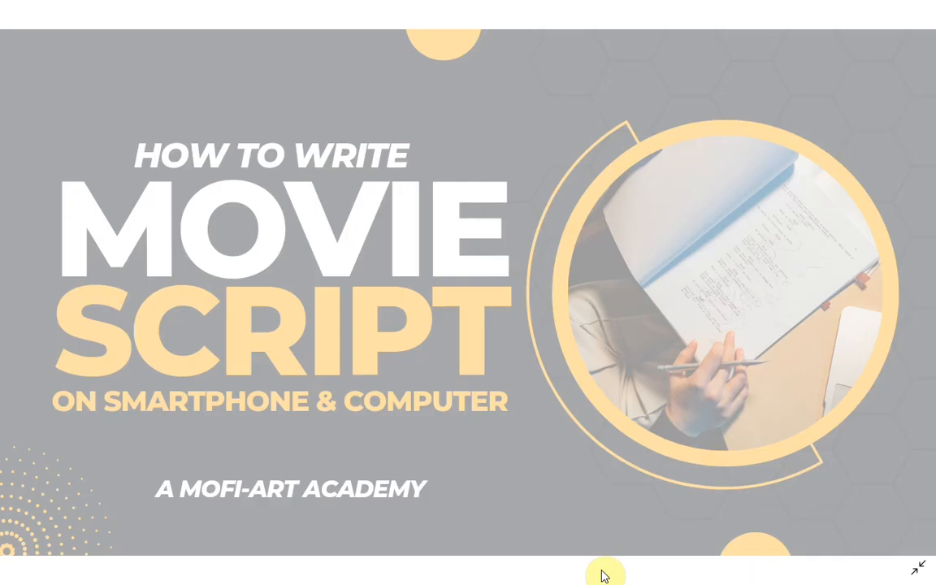
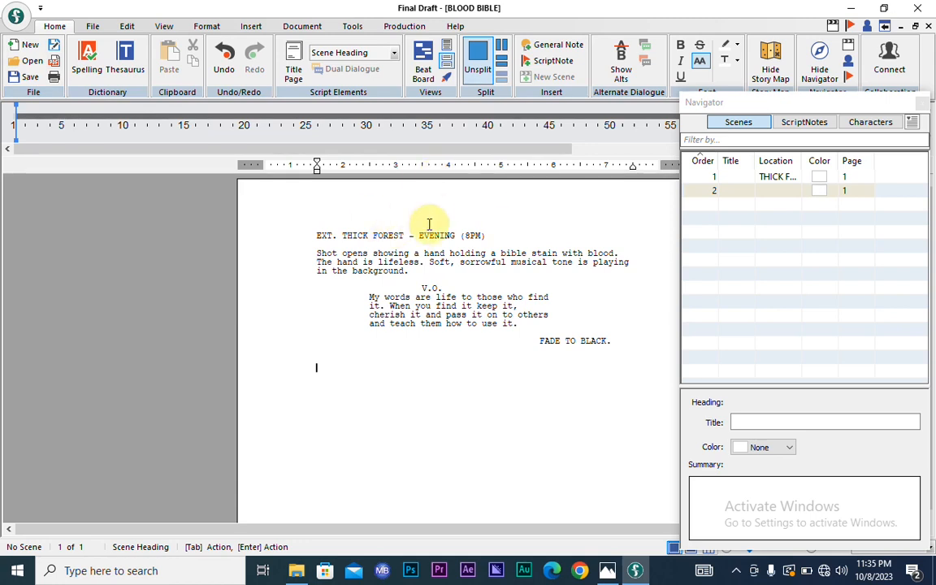
- Bring up File Explorer from the taskbar
left_click(295, 572)
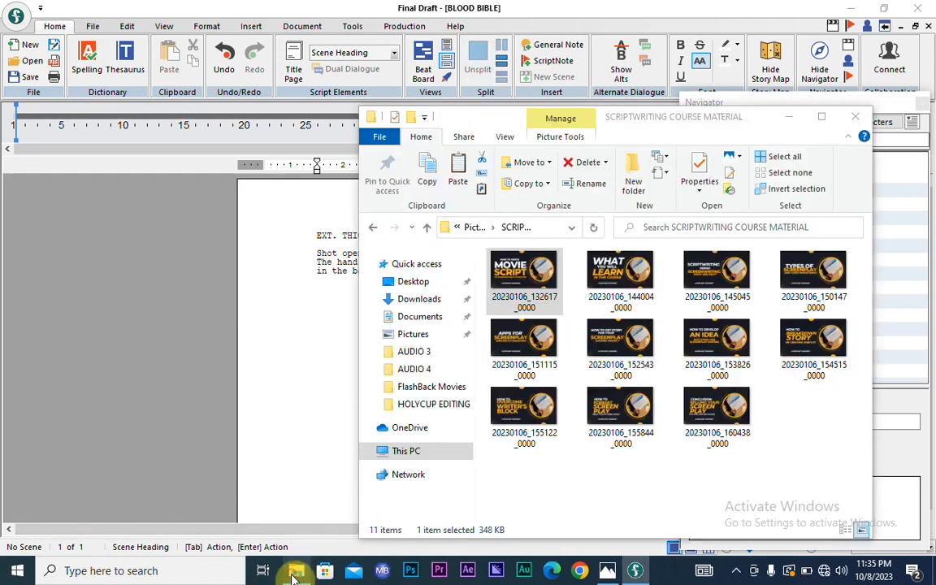
- Check the Documents folder, then return to the BLOOD BIBLE script's V.O. dialogue
left_click(418, 317)
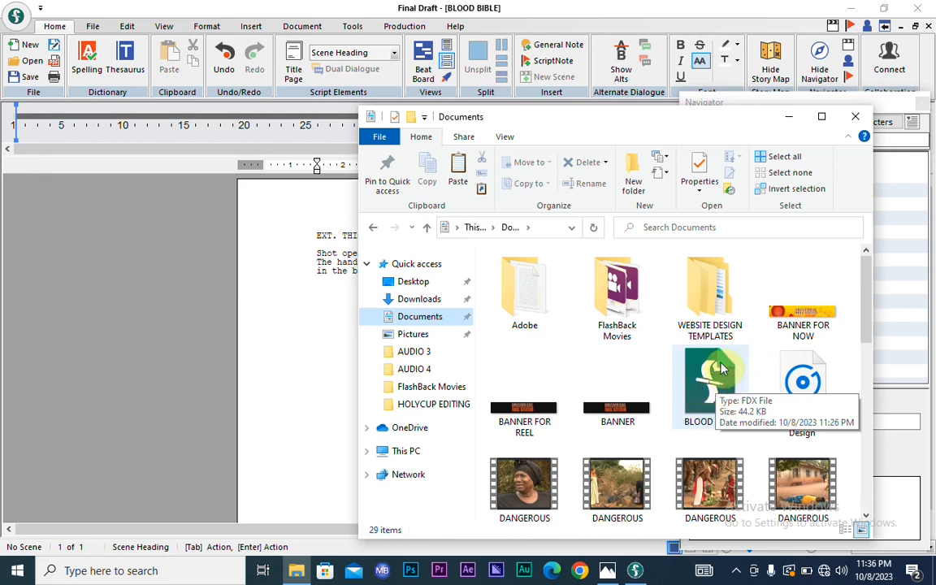
left_click(312, 325)
left_click(311, 323)
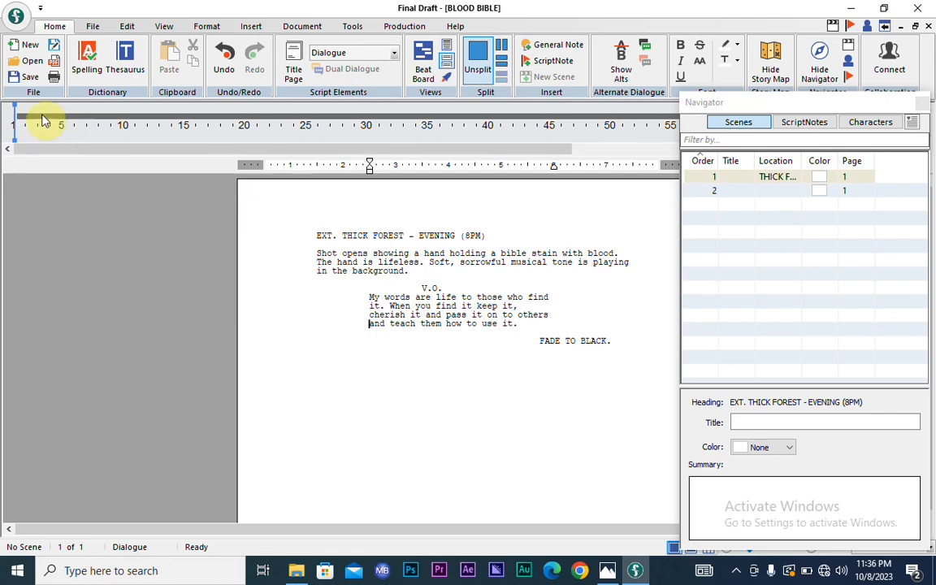
- Save the script as a PDF with title page, named 'BLOOD BIBLE_working'
left_click(55, 66)
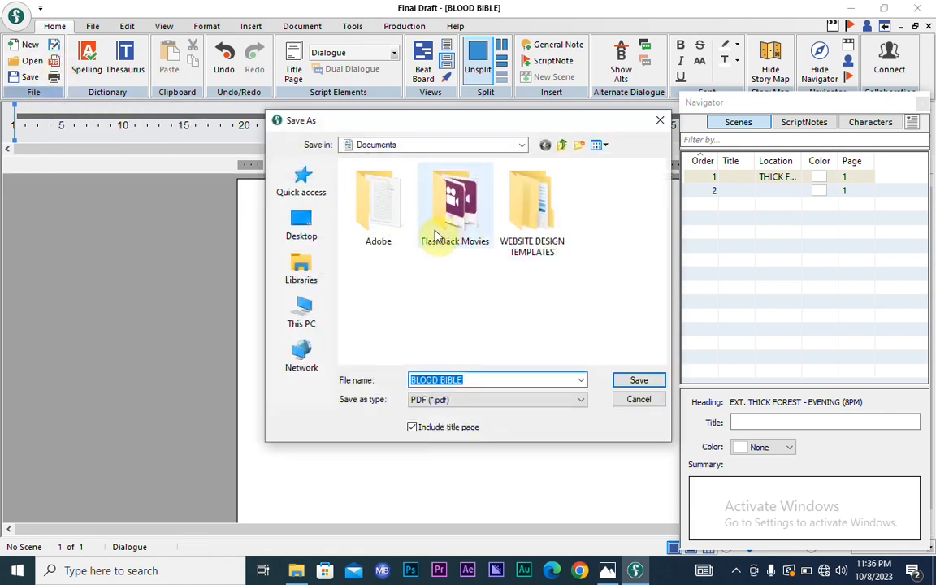
left_click(473, 402)
left_click(487, 380)
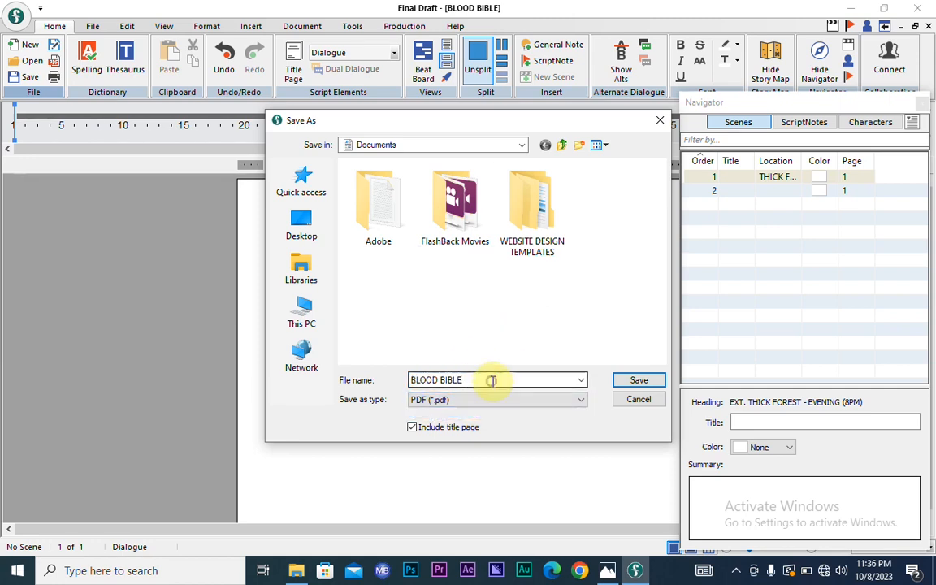
left_click(473, 376)
left_click(473, 376)
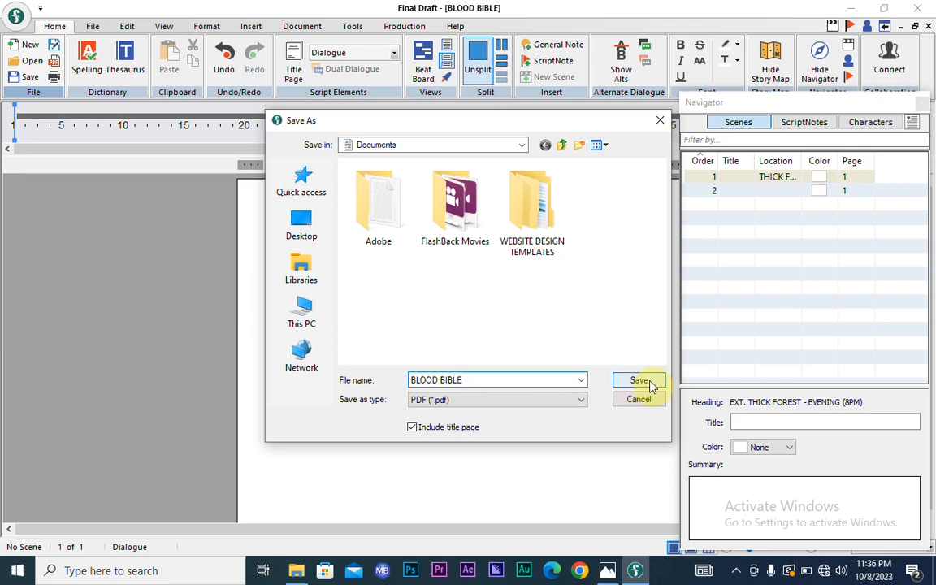
type("_working")
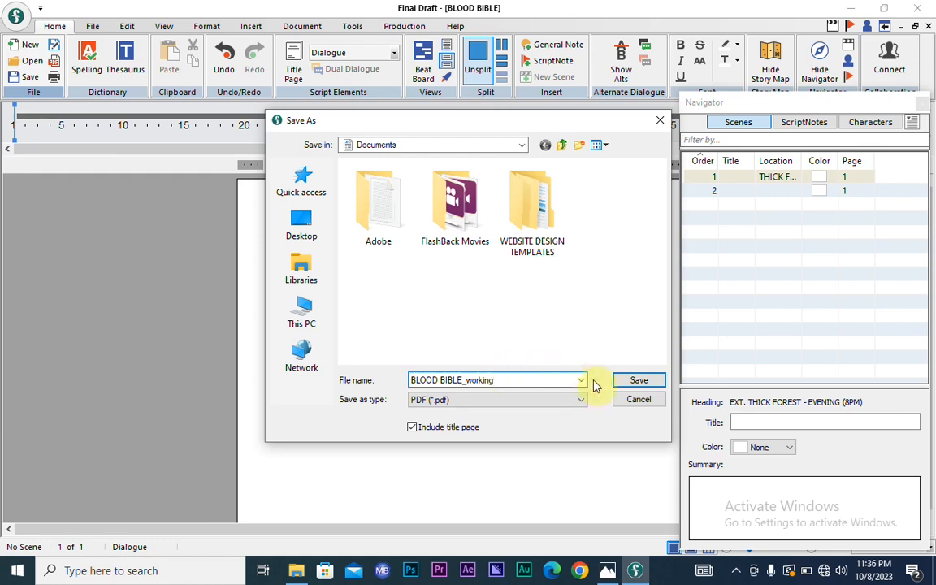
left_click(629, 382)
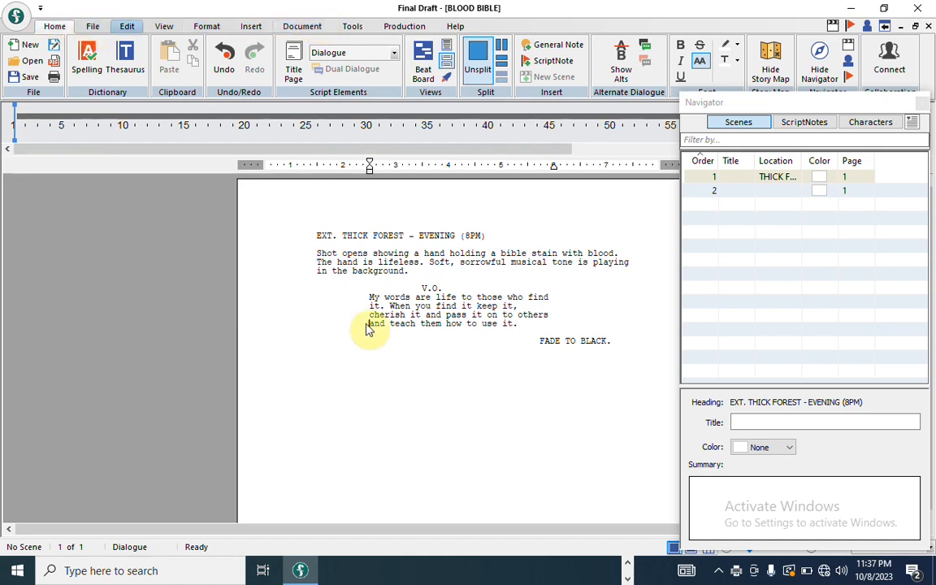
- Find the 22.1 KB BLOOD BIBLE_working.pdf at the bottom of Documents and open it
left_click(627, 562)
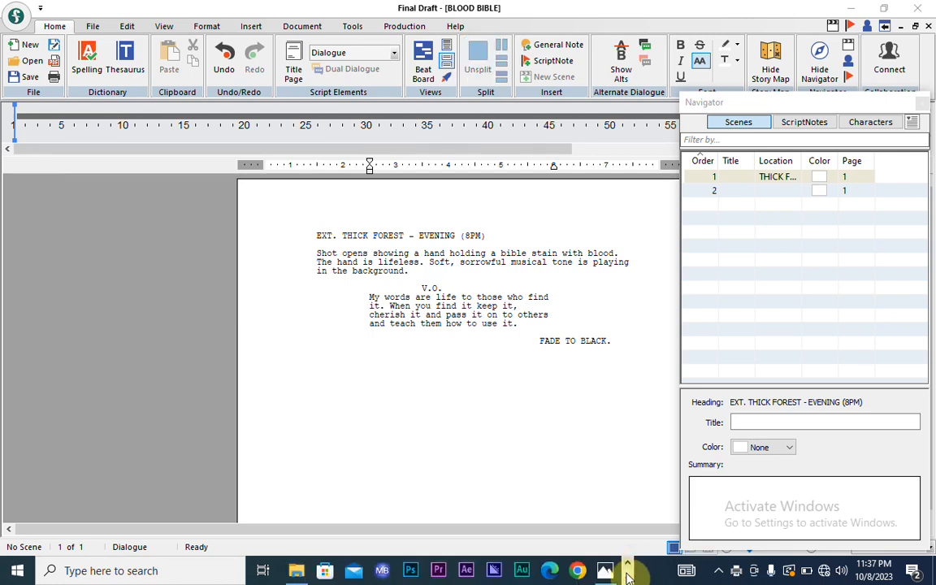
left_click(627, 578)
left_click(627, 562)
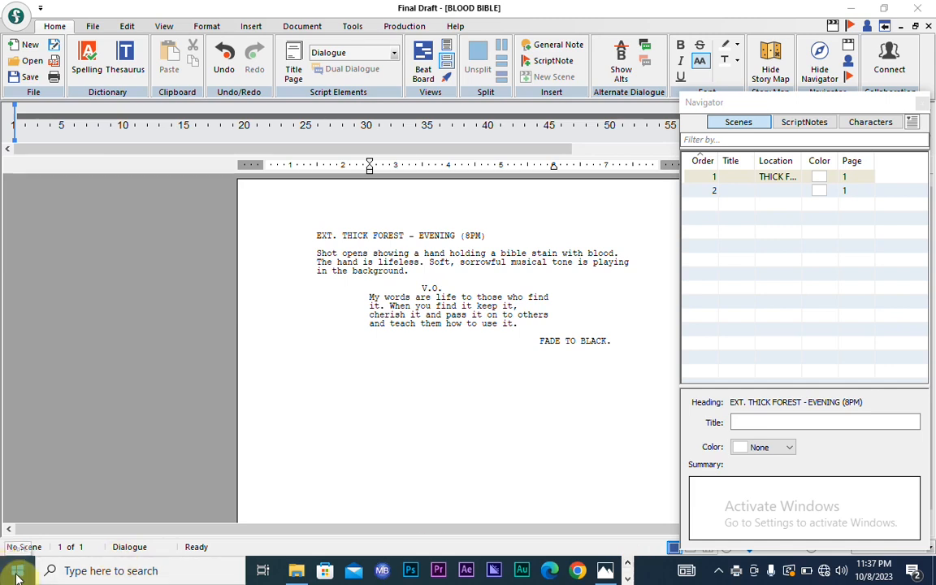
left_click(297, 570)
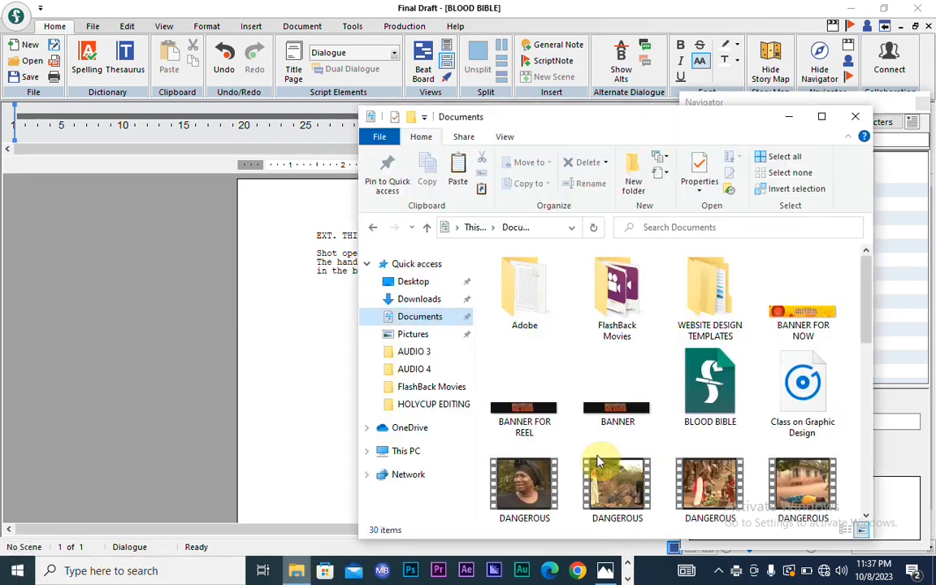
left_click_drag(863, 290, 863, 495)
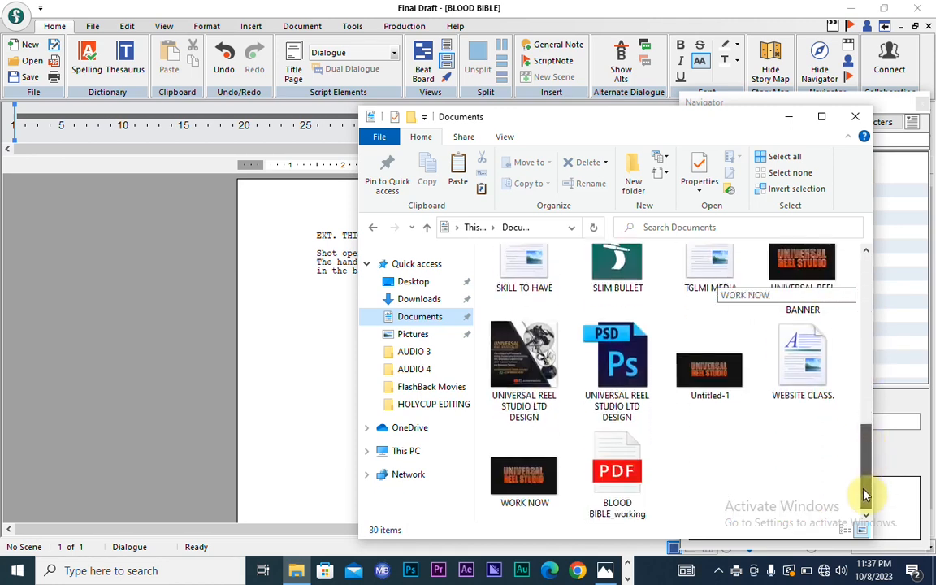
double_click(617, 475)
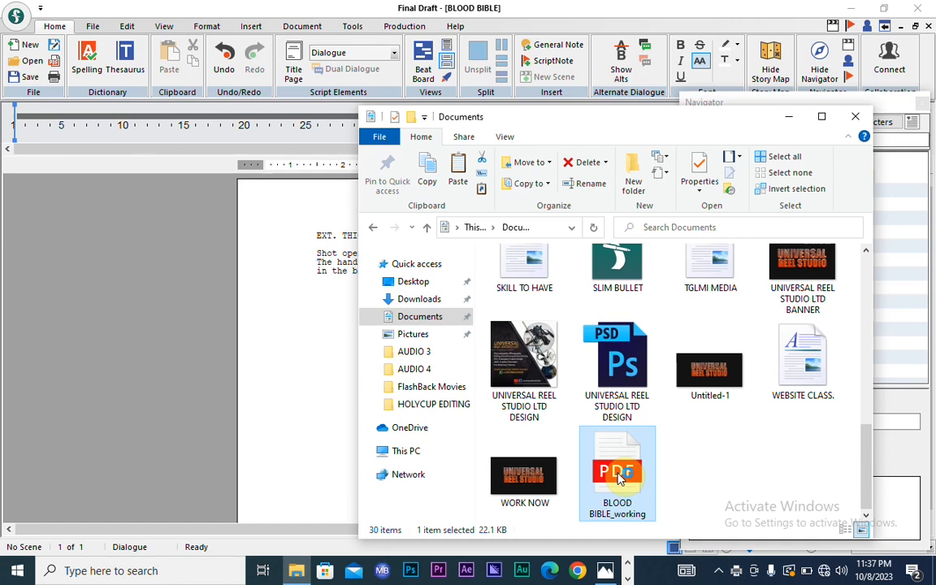
double_click(617, 478)
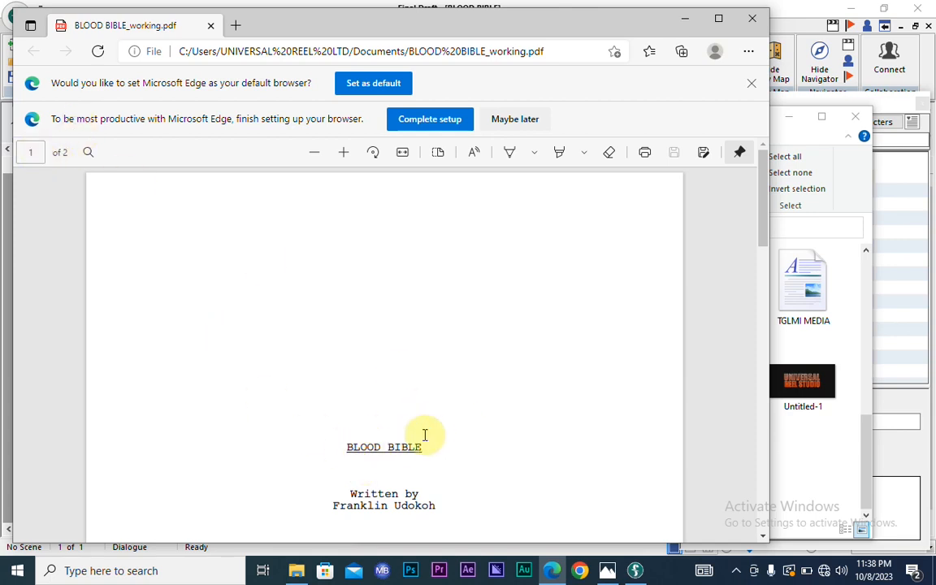
- Scroll from the title page to page 2 to review the forest scene and FADE TO BLACK
scroll(424, 434, "down", 1)
scroll(424, 434, "down", 4)
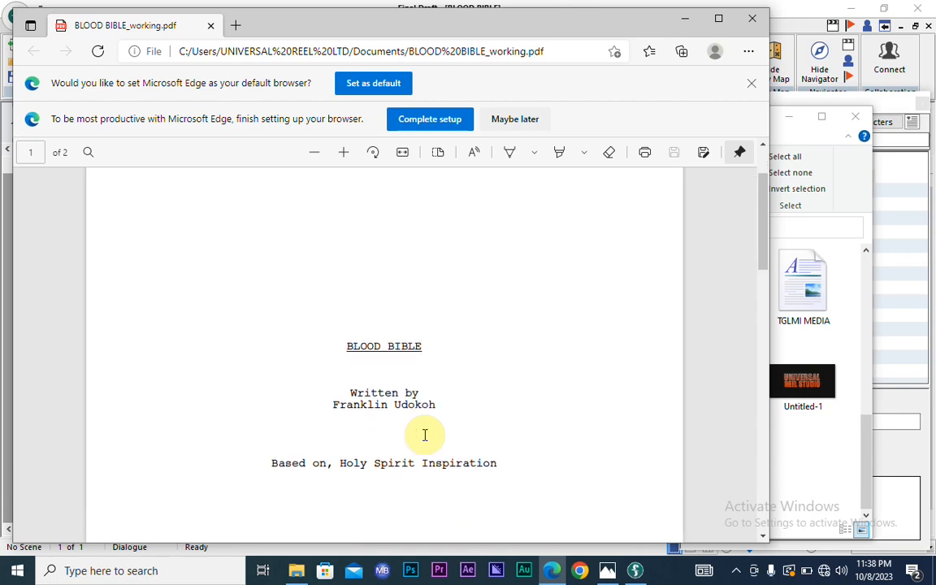
scroll(424, 434, "down", 1)
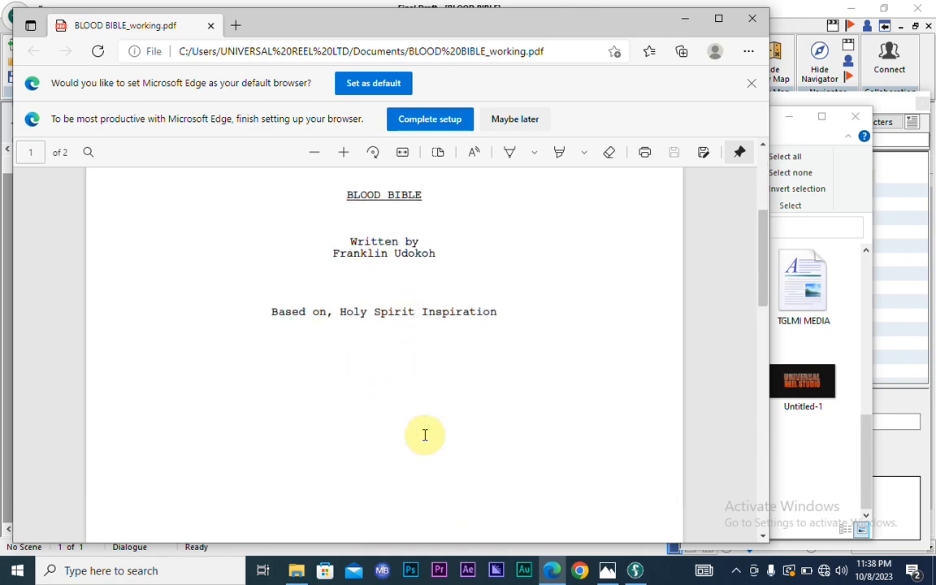
scroll(424, 435, "down", 3)
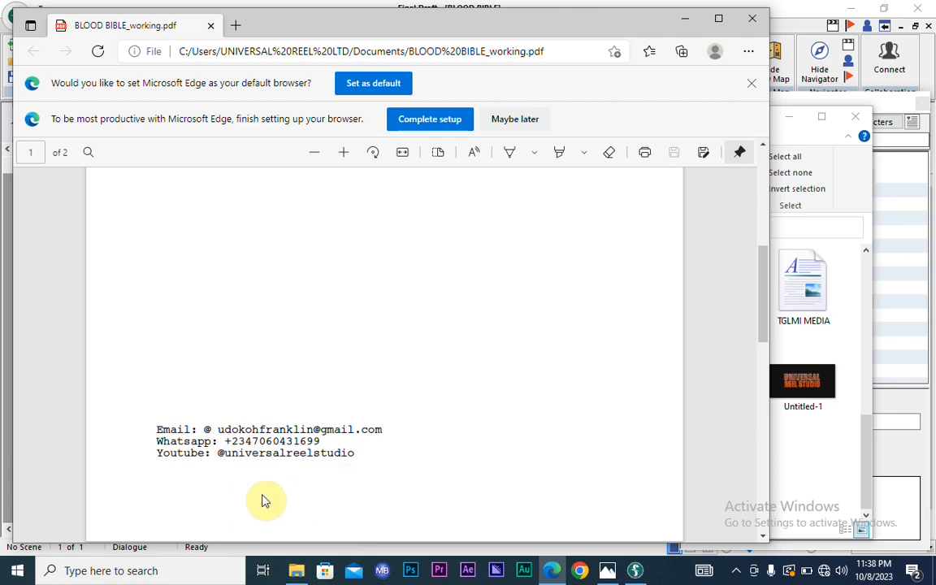
scroll(407, 428, "down", 5)
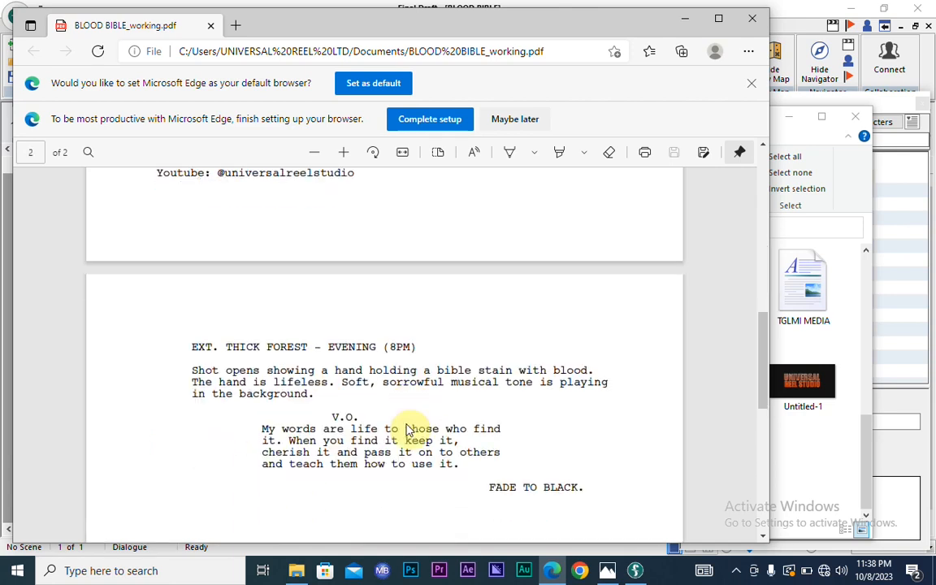
scroll(407, 428, "down", 3)
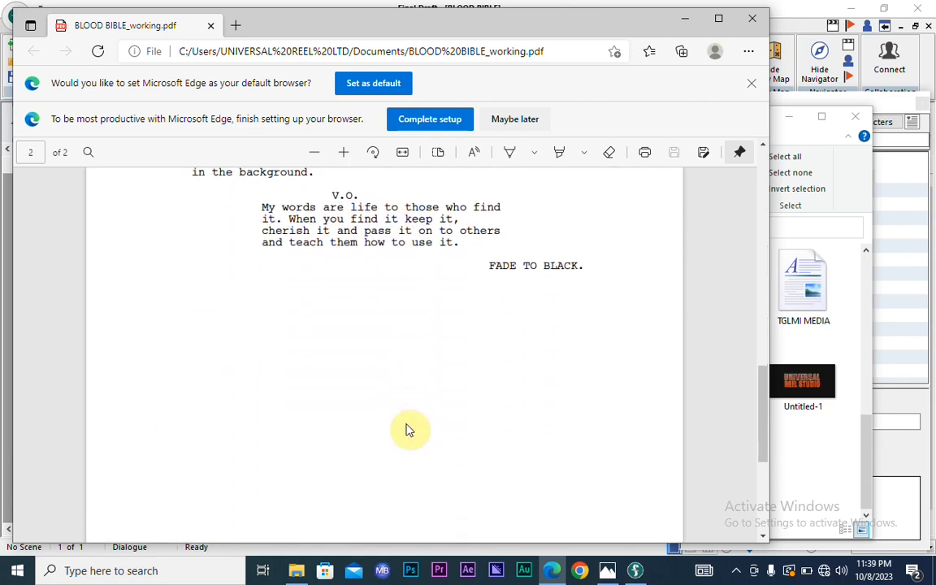